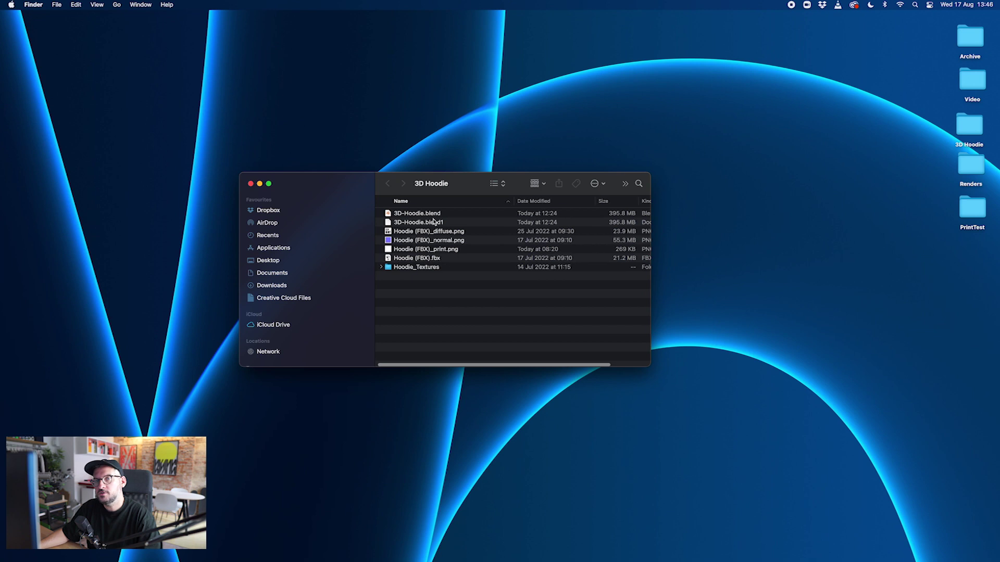
pyautogui.click(421, 214)
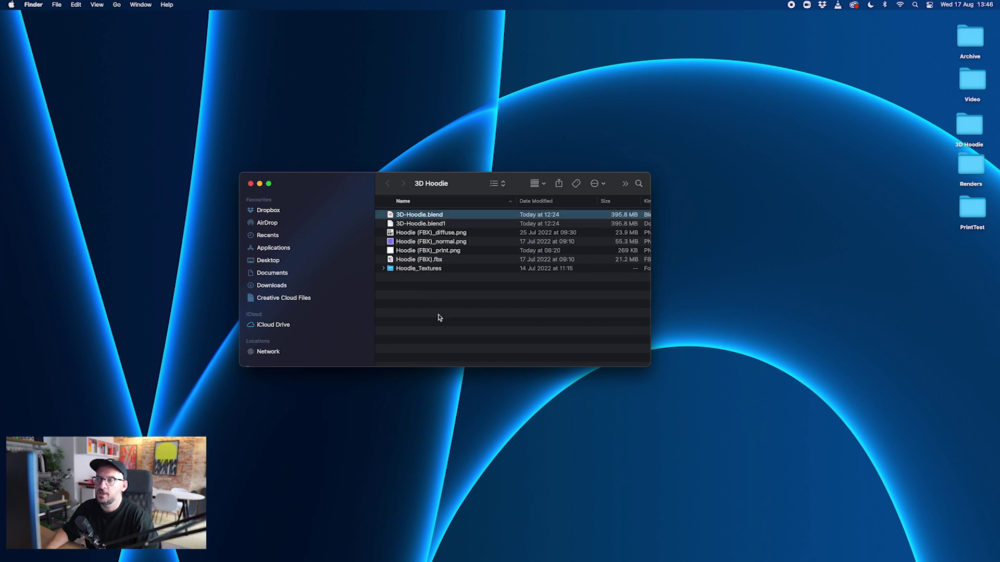
pyautogui.press('Down')
pyautogui.press('Down')
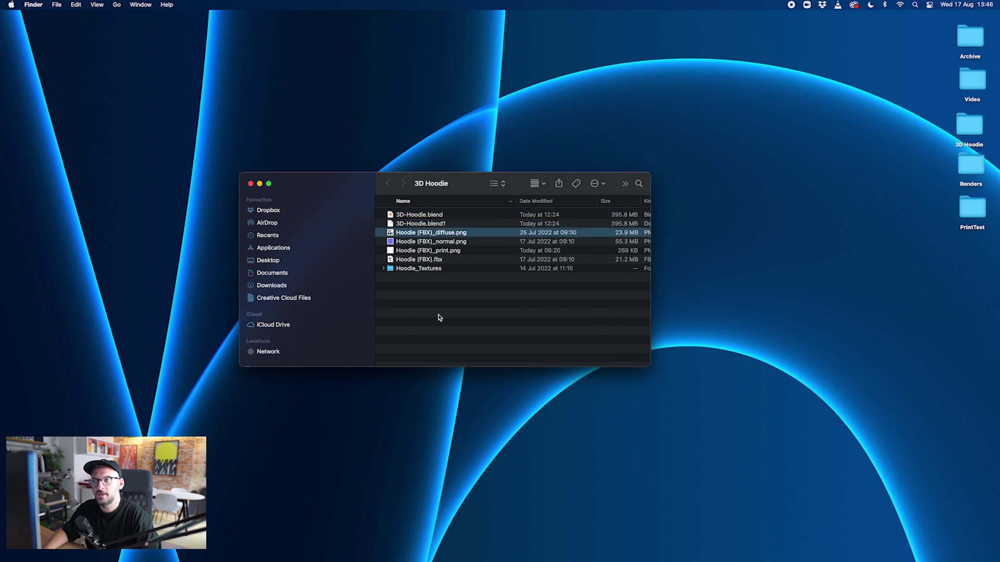
pyautogui.press('space')
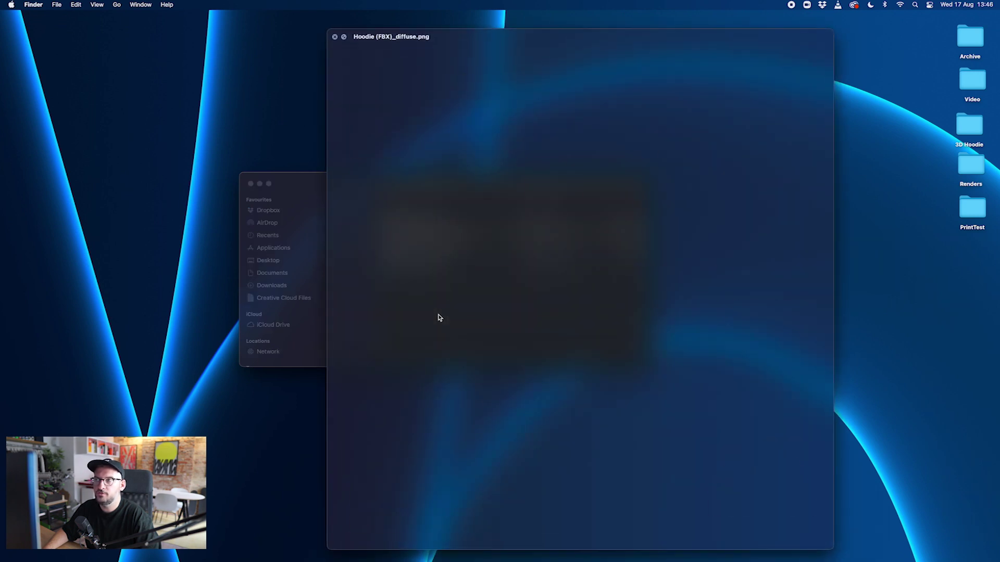
pyautogui.press('space')
pyautogui.press('Down')
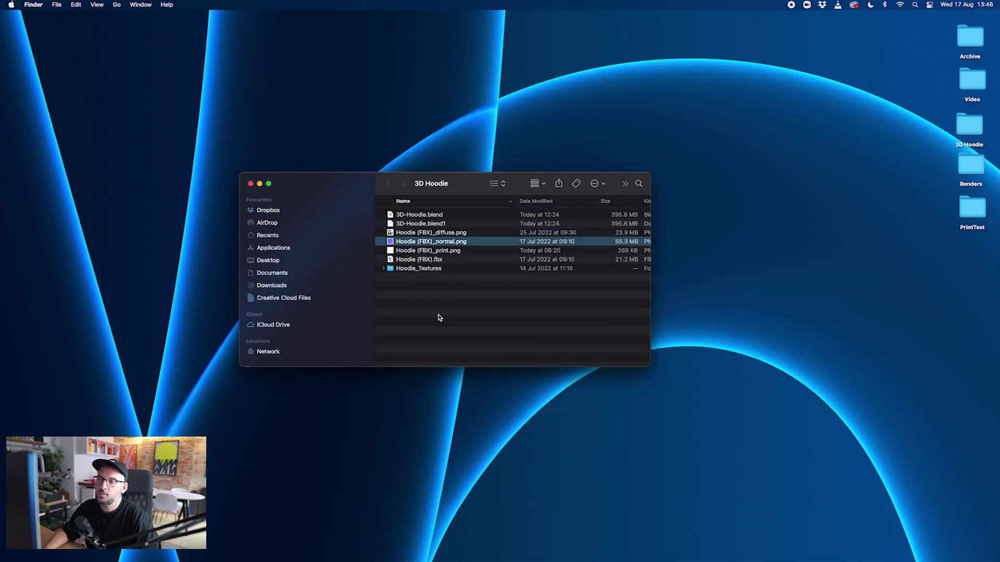
pyautogui.press('Down')
pyautogui.press('Down')
pyautogui.press('Up')
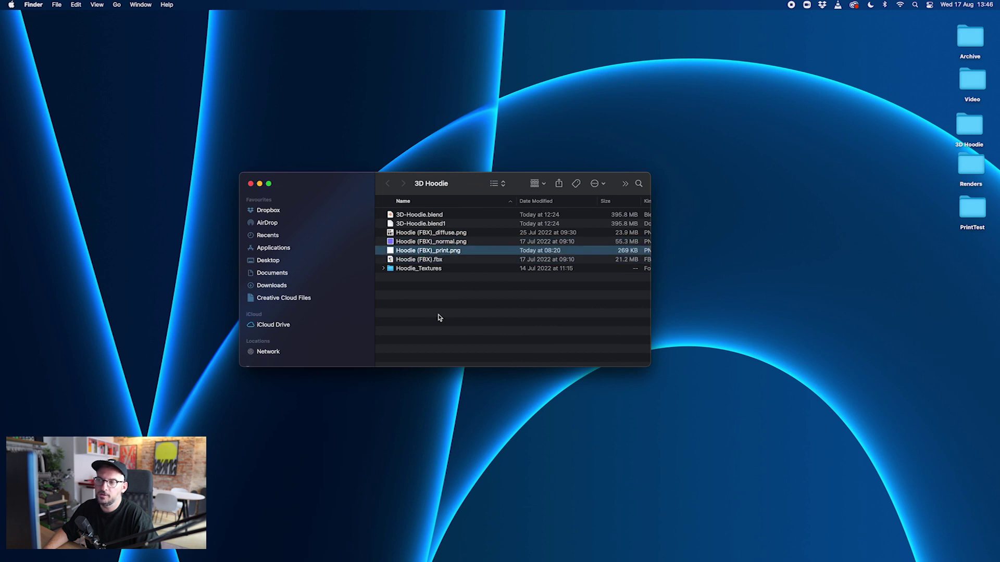
pyautogui.press('space')
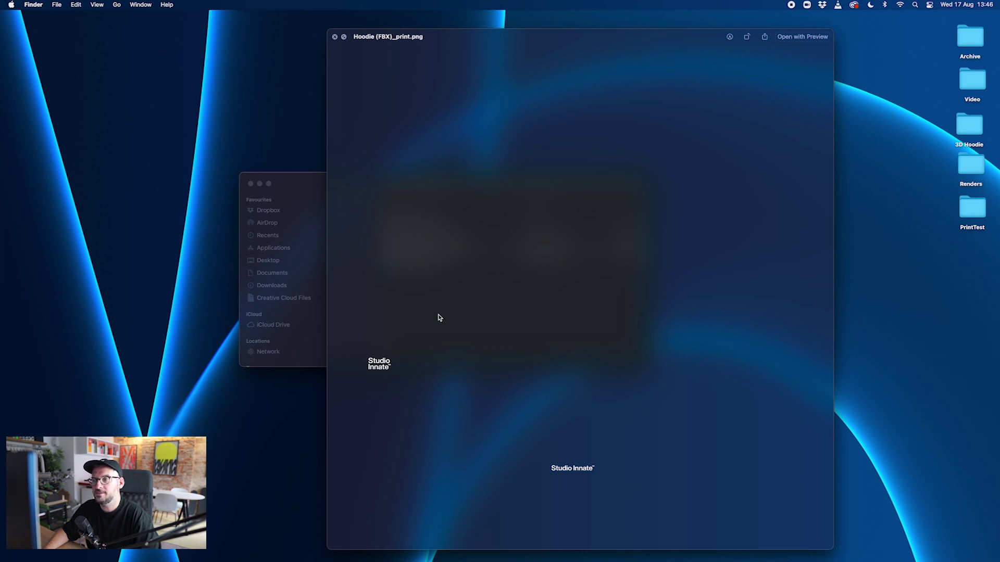
pyautogui.press('space')
pyautogui.click(438, 315)
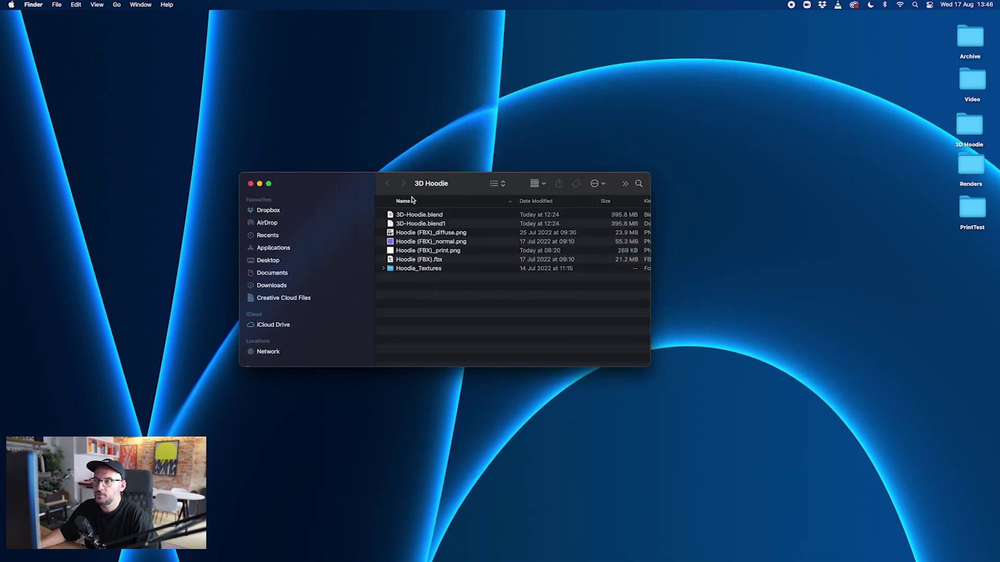
# - Open 3D-Hoodie.blend, enlarge the 3D viewport by lowering the timeline, and look around the hoodie
pyautogui.doubleClick(424, 215)
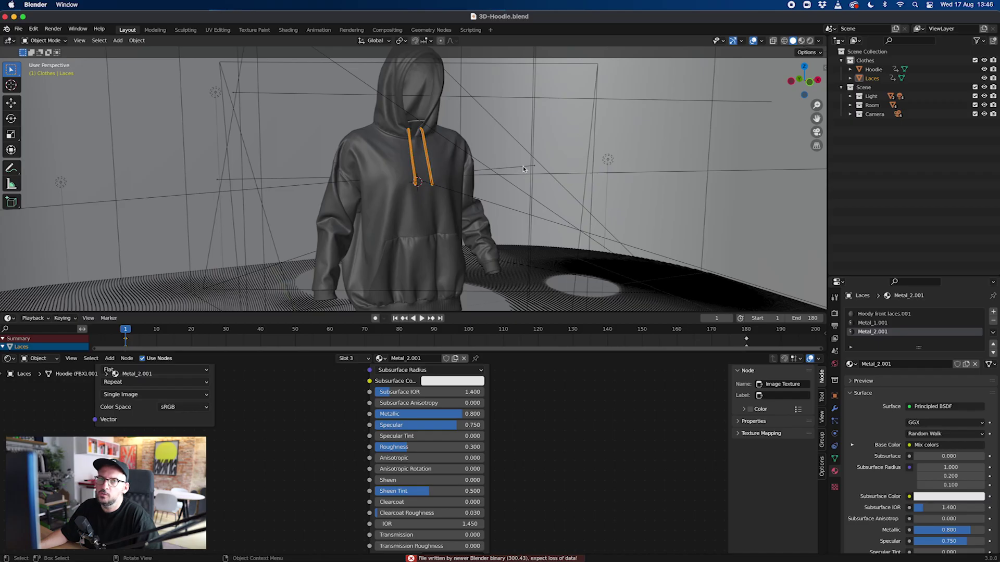
pyautogui.moveTo(450, 313); pyautogui.dragTo(460, 458)
pyautogui.moveTo(471, 327); pyautogui.dragTo(477, 422)
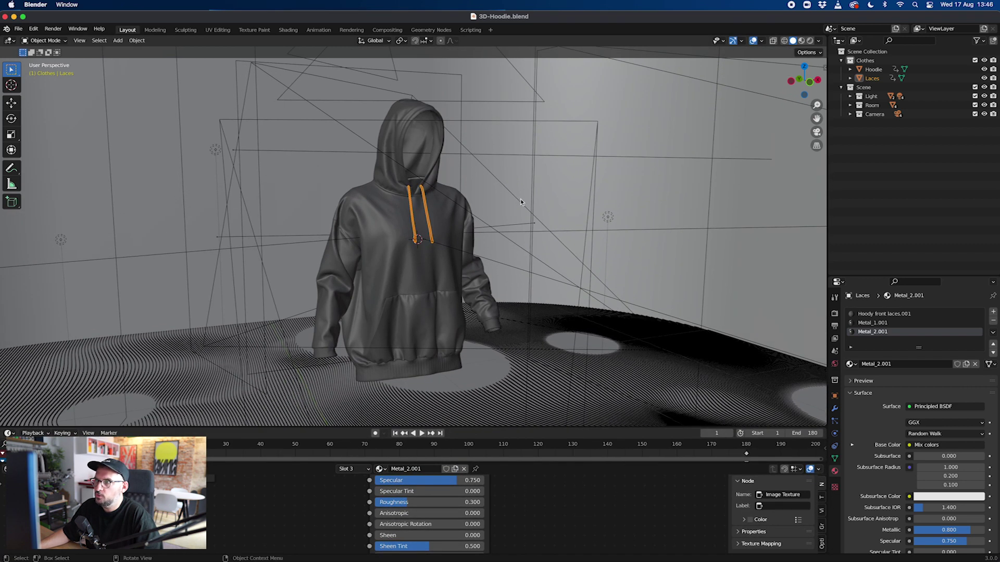
pyautogui.hscroll(-15, 520, 199)
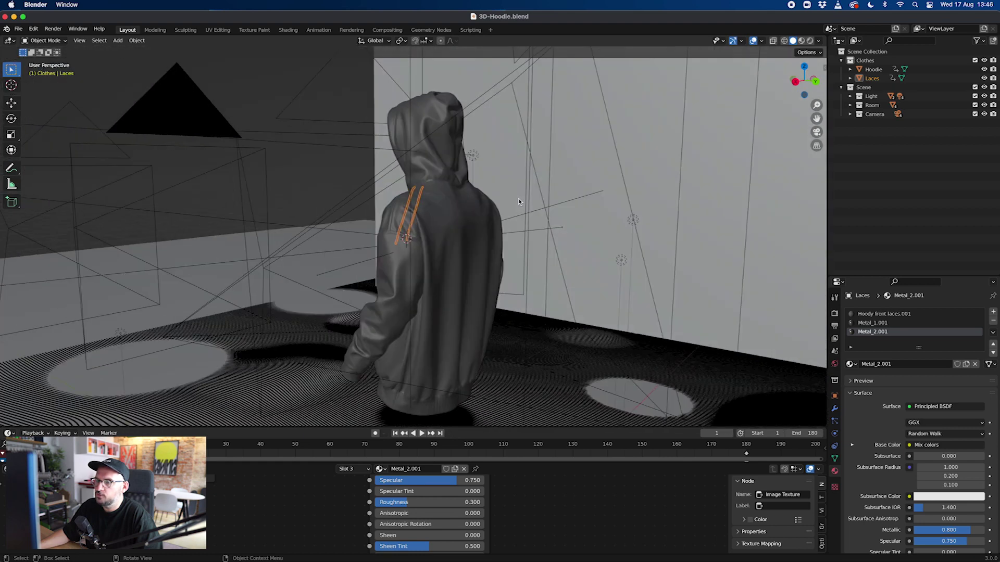
pyautogui.hscroll(-20, 519, 199)
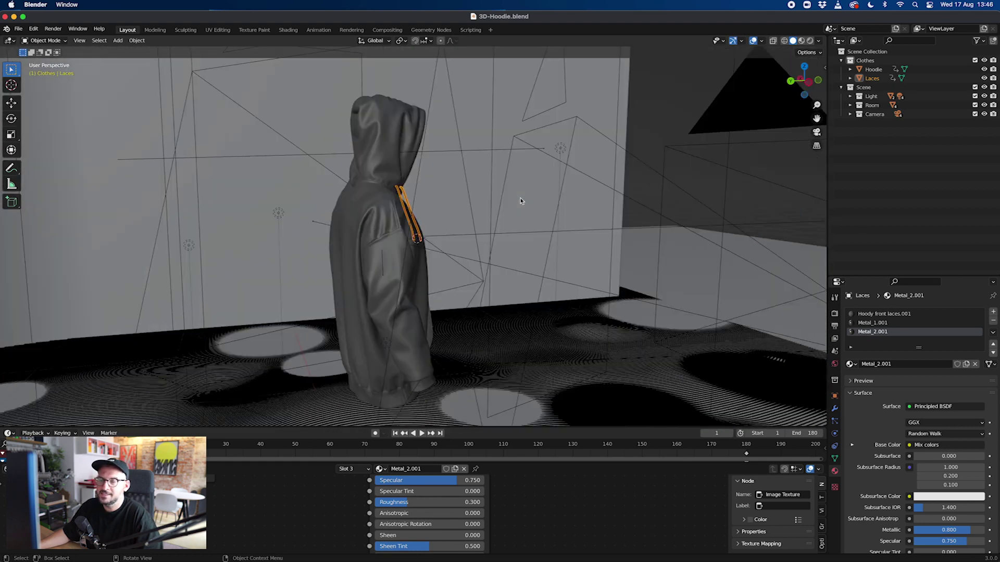
pyautogui.hscroll(-20, 521, 199)
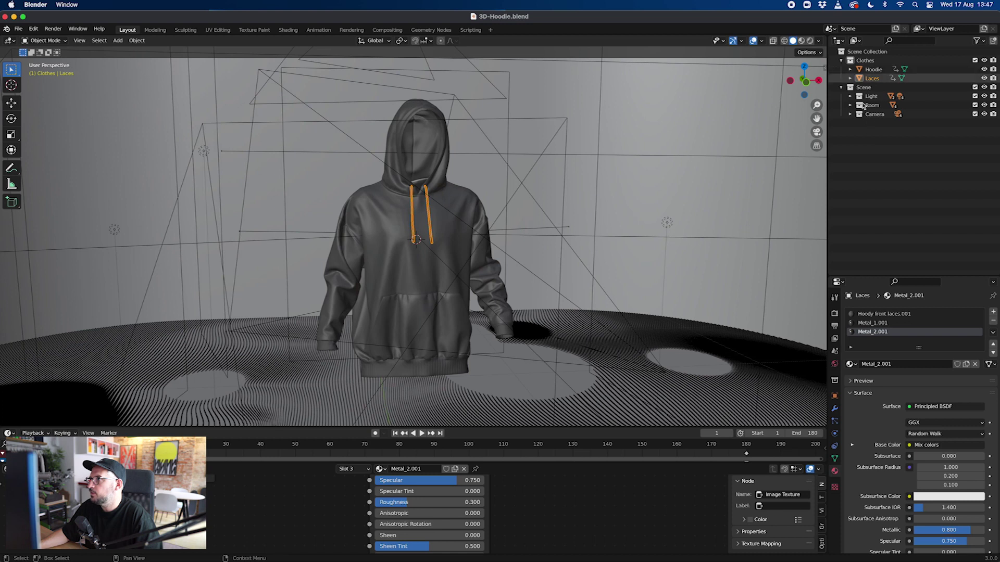
# - Disable render visibility for the Laces object in the Outliner, leaving only the hoodie
pyautogui.click(872, 70)
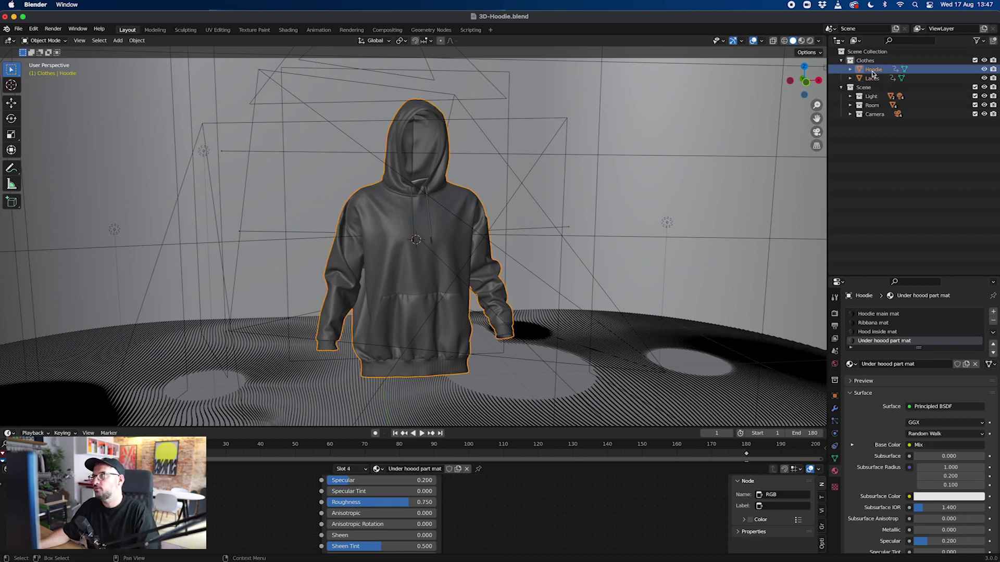
pyautogui.click(872, 78)
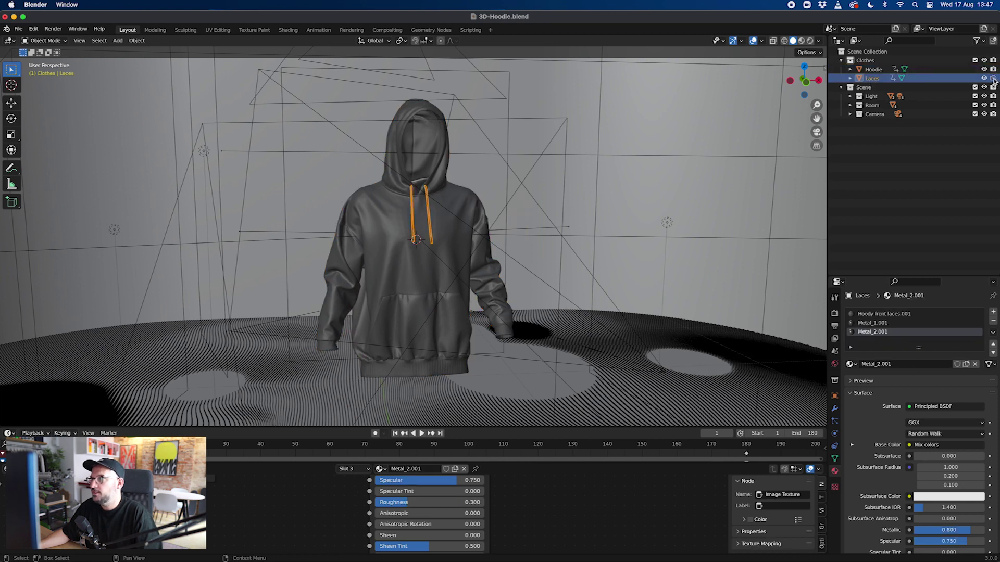
pyautogui.click(993, 79)
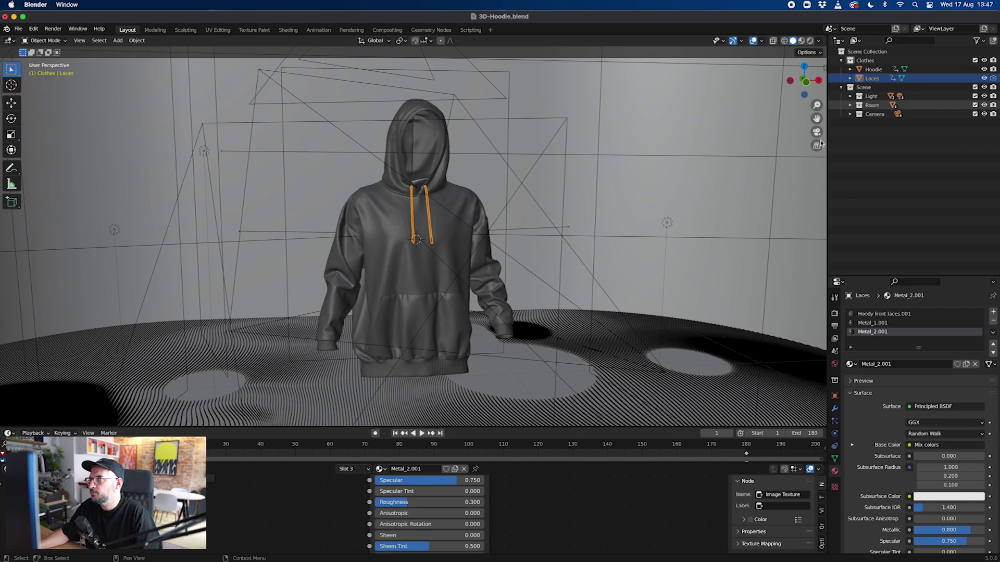
pyautogui.click(770, 169)
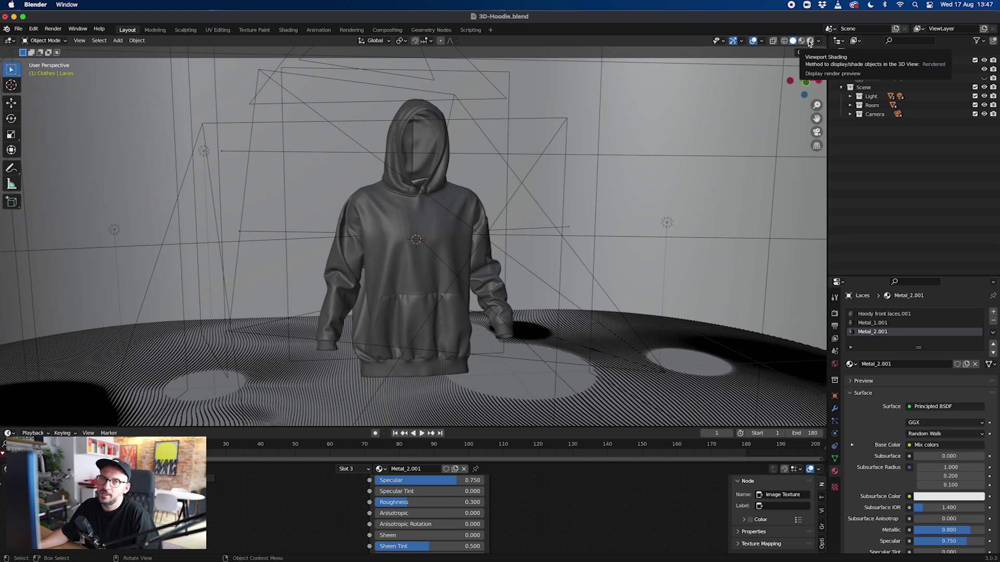
# - Switch viewport shading to Rendered, then Material Preview, and tilt the view toward the floor
pyautogui.click(809, 41)
pyautogui.click(809, 41)
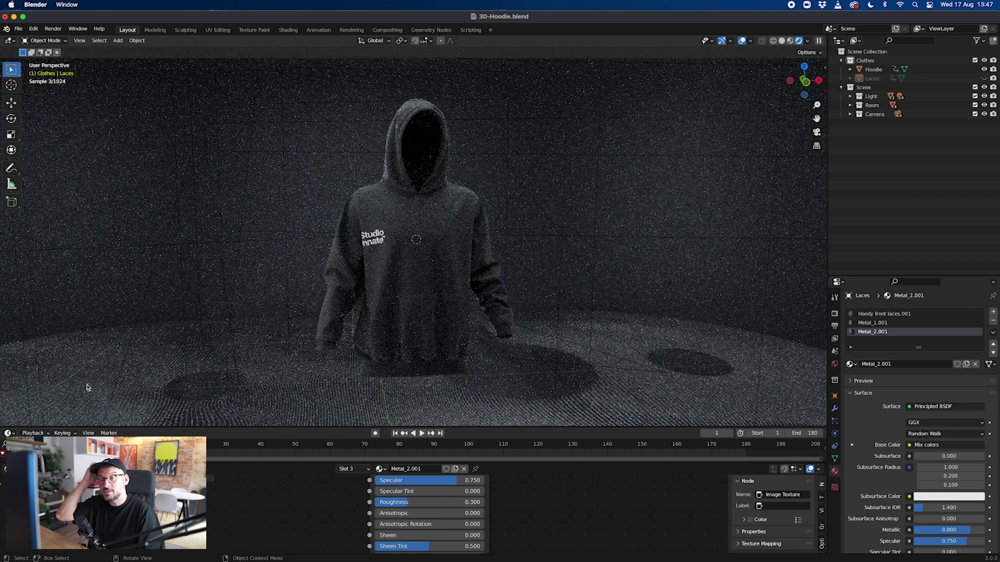
pyautogui.moveTo(385, 243)
pyautogui.mouseDown(button='middle')
pyautogui.moveTo(375, 239)
pyautogui.moveTo(393, 239)
pyautogui.moveTo(381, 243)
pyautogui.mouseUp(button='middle')
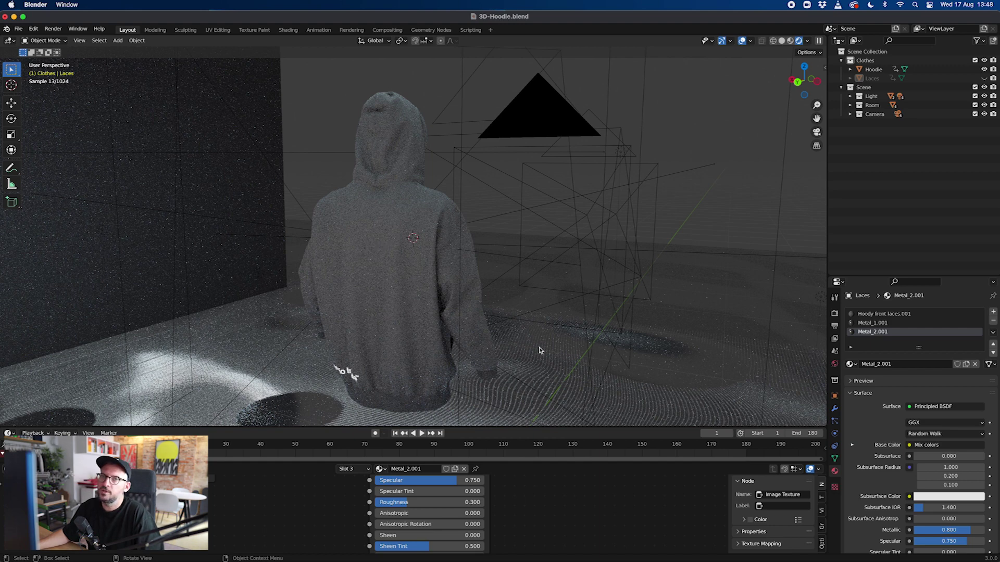
pyautogui.hscroll(10, 543, 346)
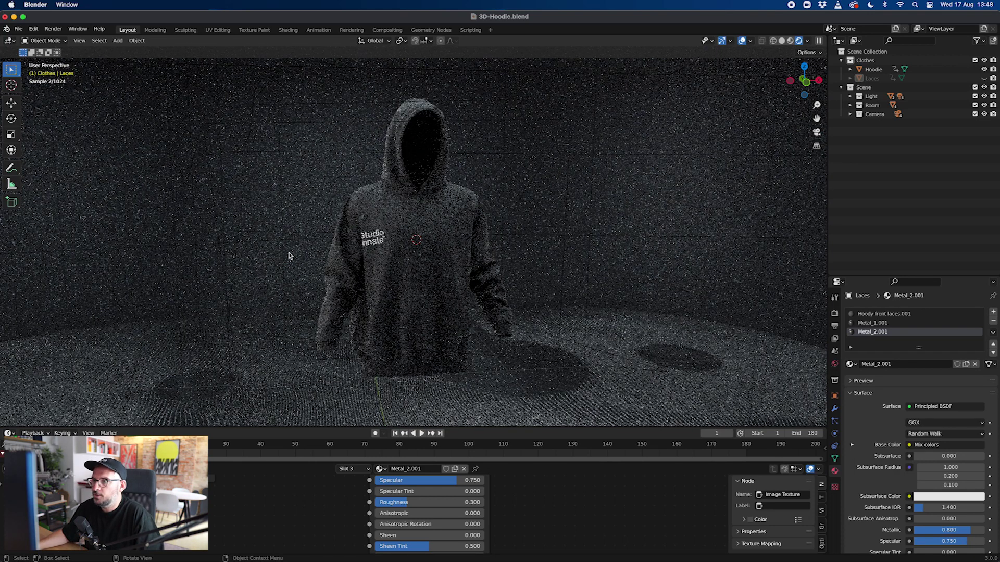
pyautogui.hscroll(3, 291, 257)
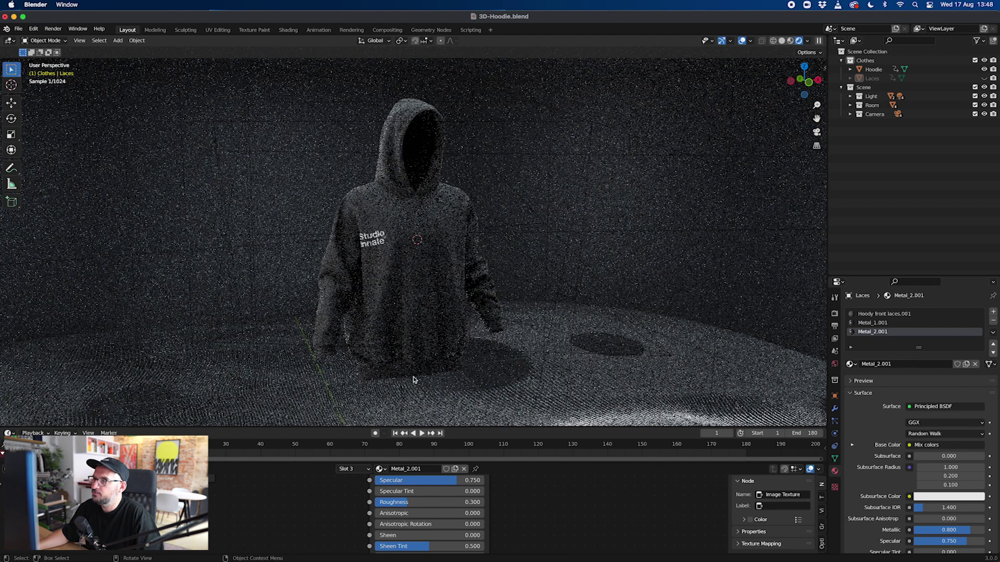
pyautogui.click(791, 43)
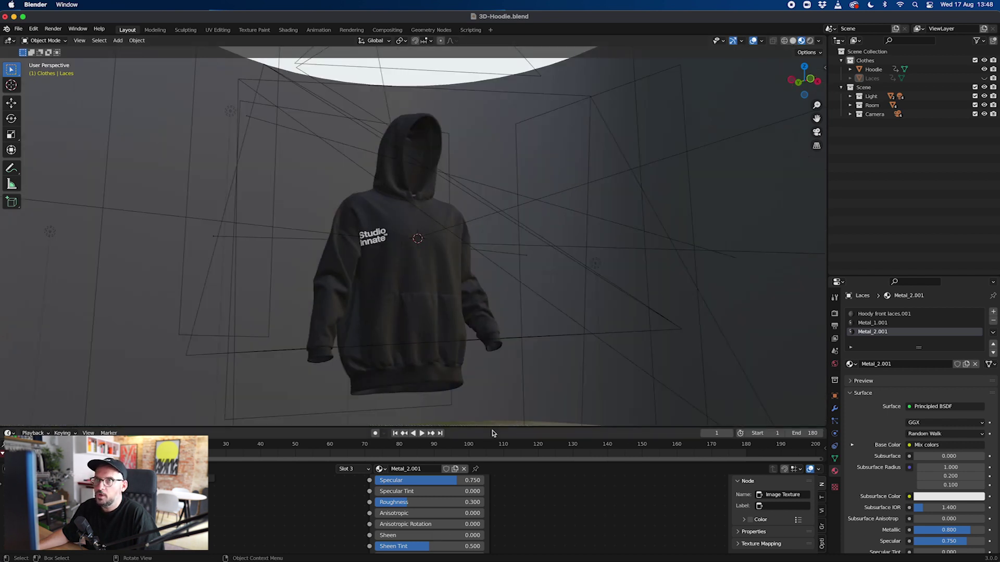
pyautogui.moveTo(411, 313); pyautogui.dragTo(392, 275, button='middle')
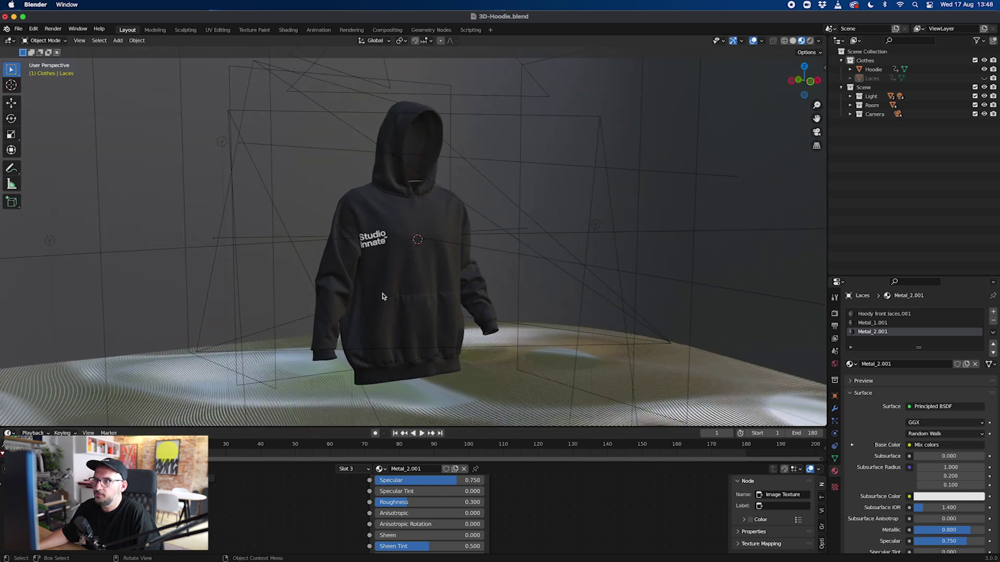
# - Minimise Blender and open Hoodie (FBX)_print.png in Photoshop from the 3D Hoodie folder
pyautogui.click(14, 17)
pyautogui.click(440, 234)
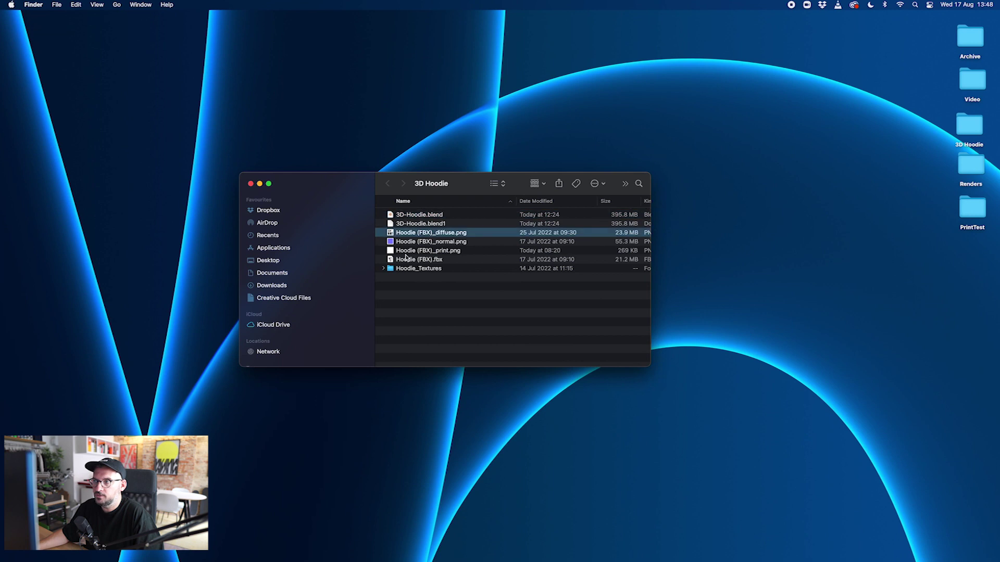
pyautogui.click(406, 257)
pyautogui.moveTo(411, 252); pyautogui.dragTo(312, 545)
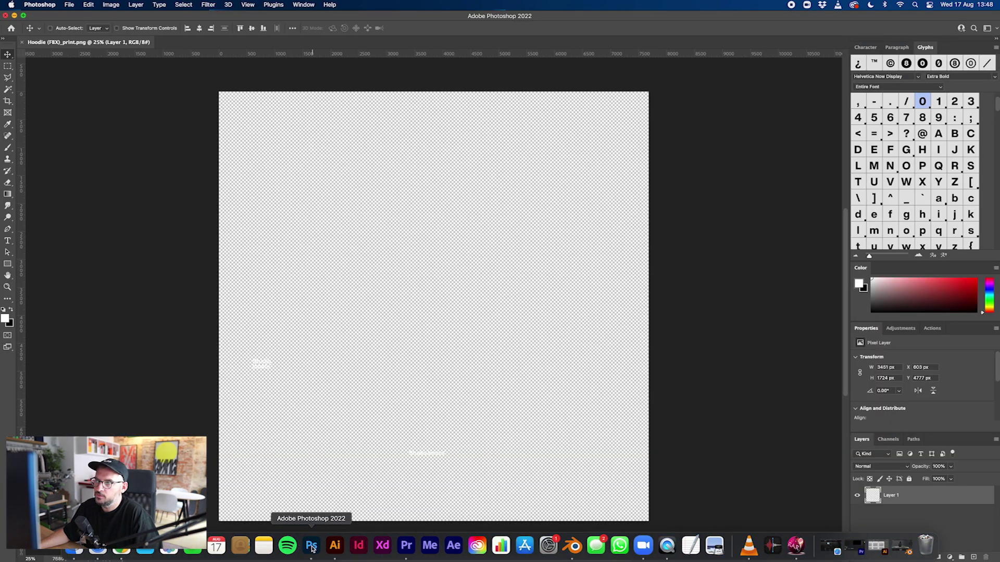
# - Place the diffuse texture onto the print canvas as a new layer
pyautogui.click(75, 546)
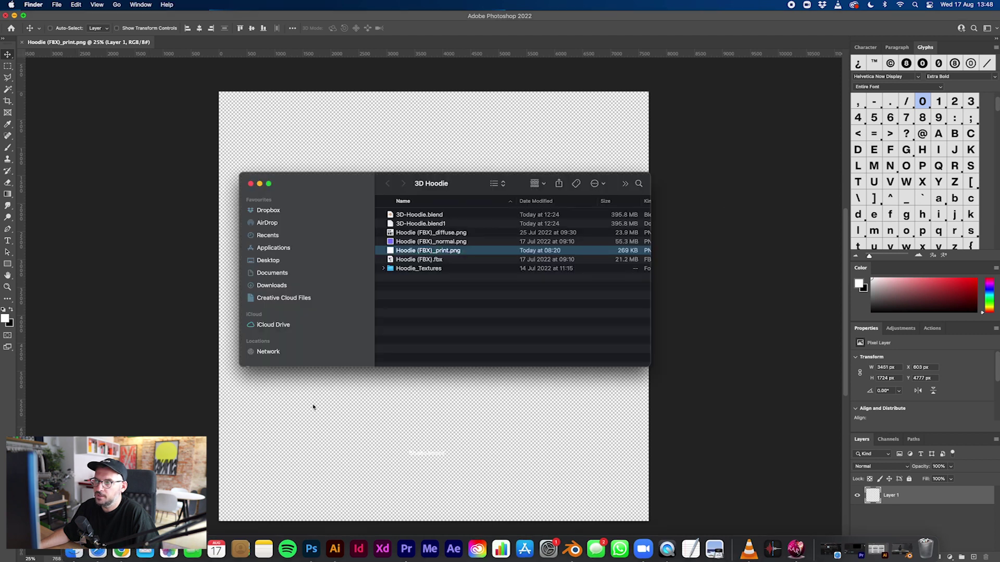
pyautogui.moveTo(411, 232); pyautogui.dragTo(456, 418)
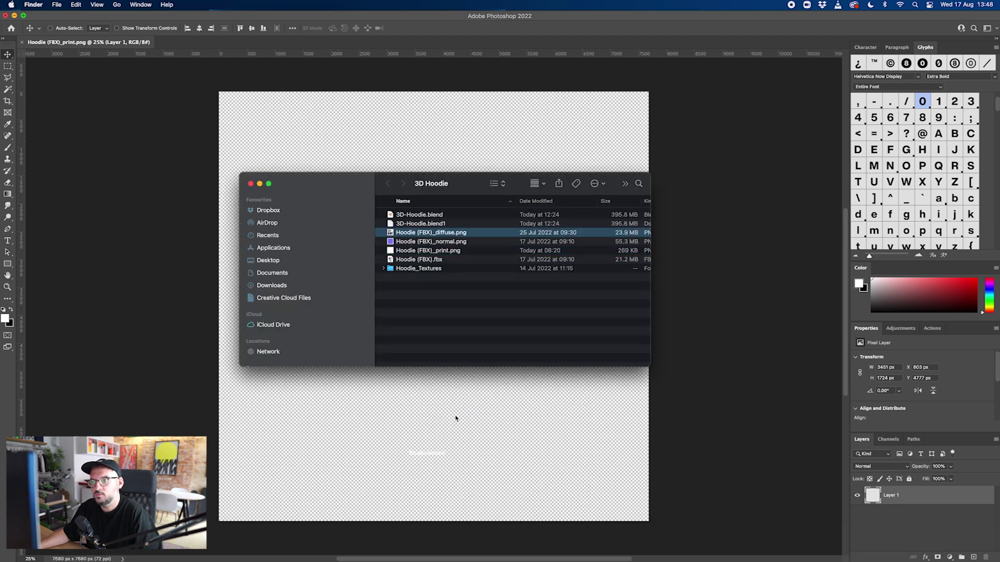
pyautogui.moveTo(416, 232); pyautogui.dragTo(359, 422)
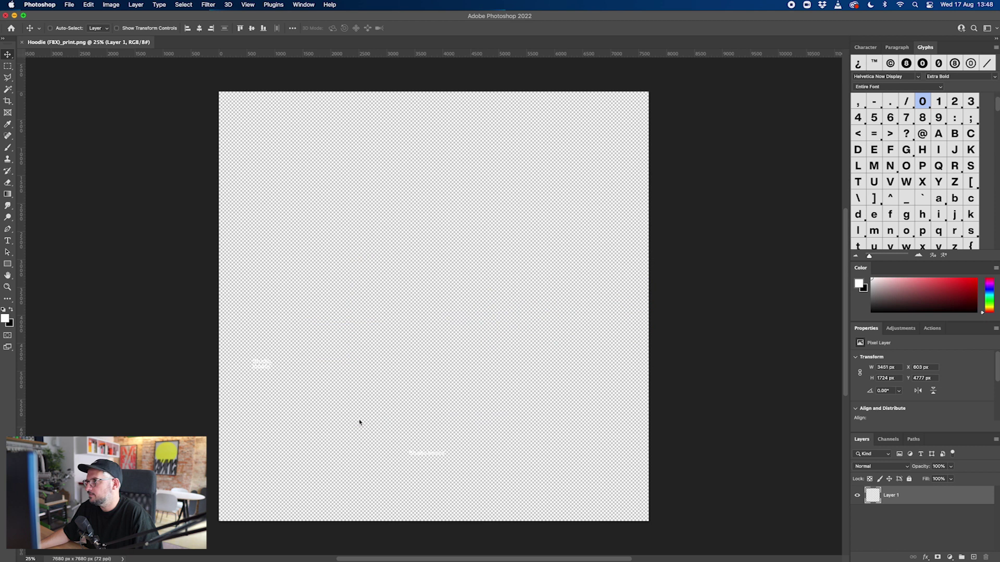
# - Move the diffuse layer beneath the print layer and position the resized back artwork
pyautogui.press('Return')
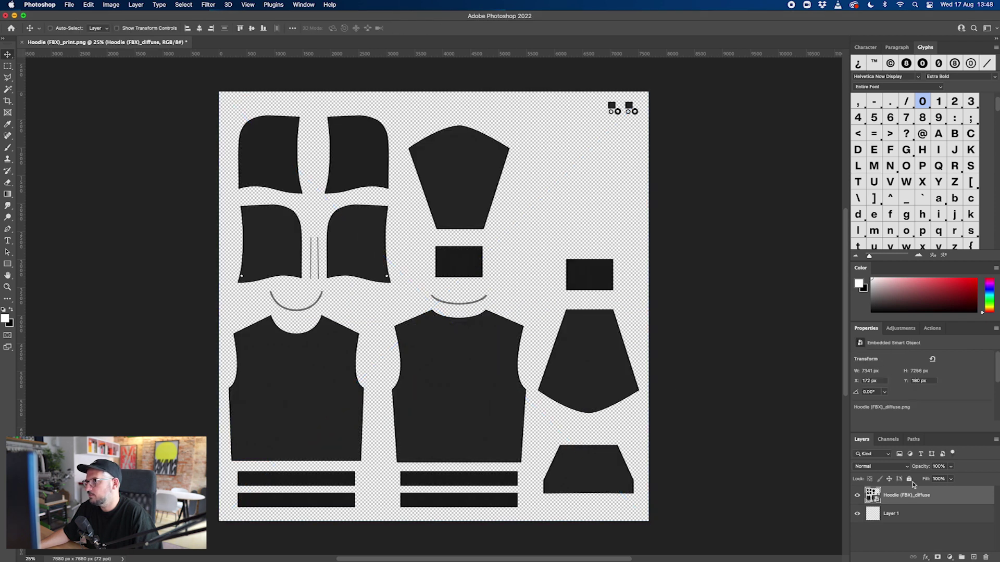
pyautogui.moveTo(916, 500); pyautogui.dragTo(917, 530)
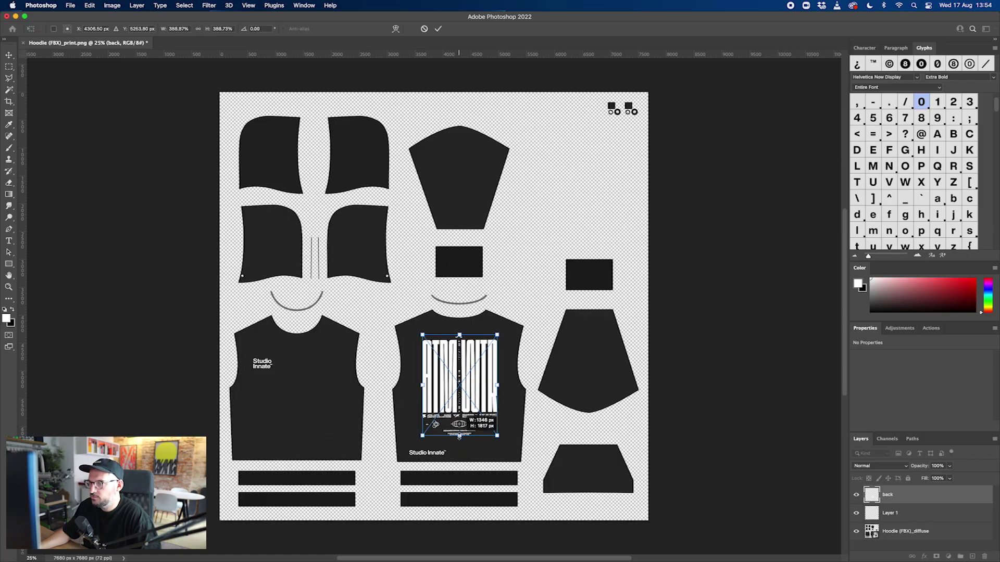
pyautogui.press('Return')
pyautogui.moveTo(480, 383); pyautogui.dragTo(478, 381)
# - Place front.png from the Desktop onto the canvas and hide the black diffuse layer
pyautogui.press('F11')
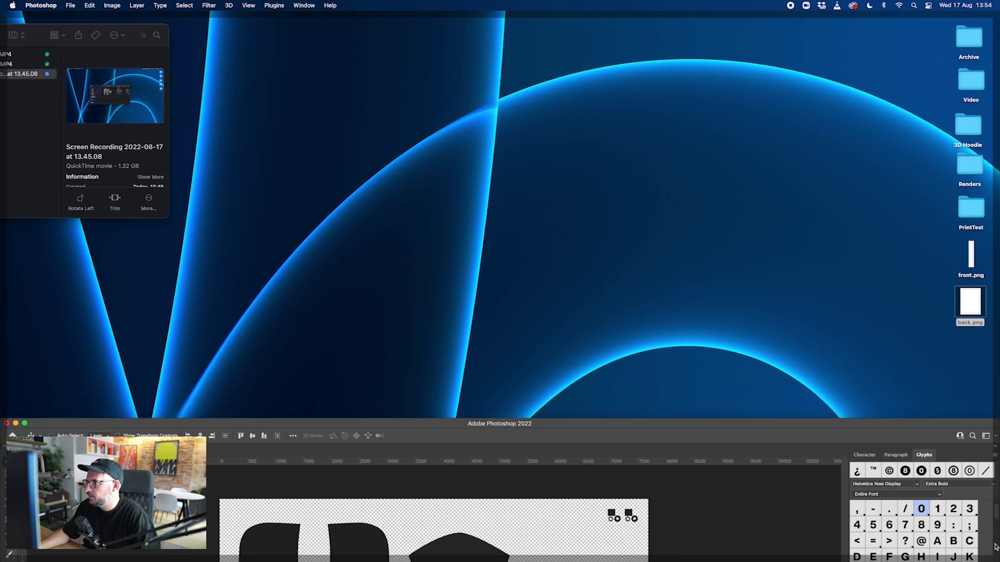
pyautogui.moveTo(969, 300); pyautogui.dragTo(412, 330)
pyautogui.press('F11')
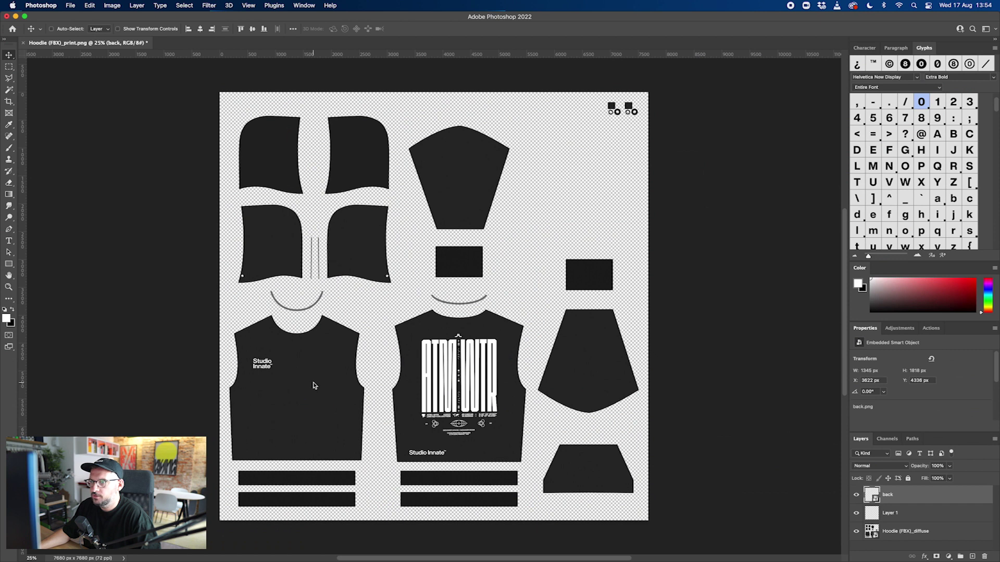
pyautogui.press('Return')
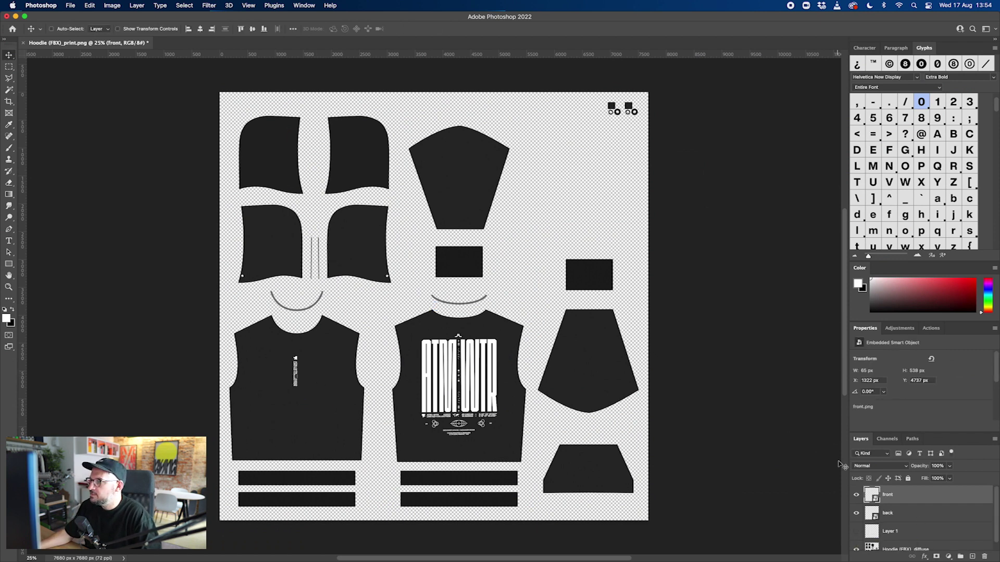
pyautogui.scroll(-1, 914, 522)
pyautogui.click(856, 542)
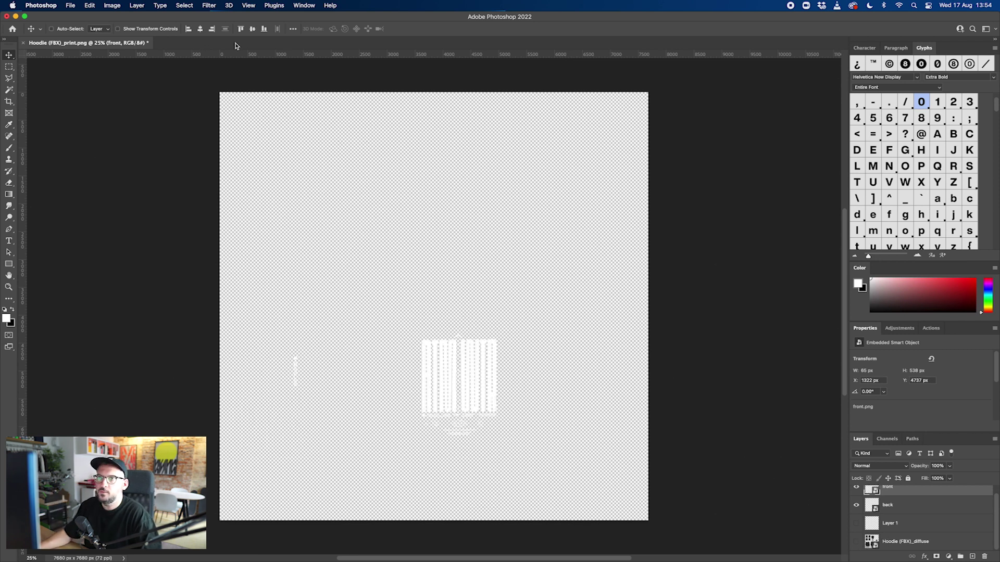
# - Quick Export the canvas as PNG to the Desktop, named Hoodie (FBX)_print-artwork.png
pyautogui.click(70, 7)
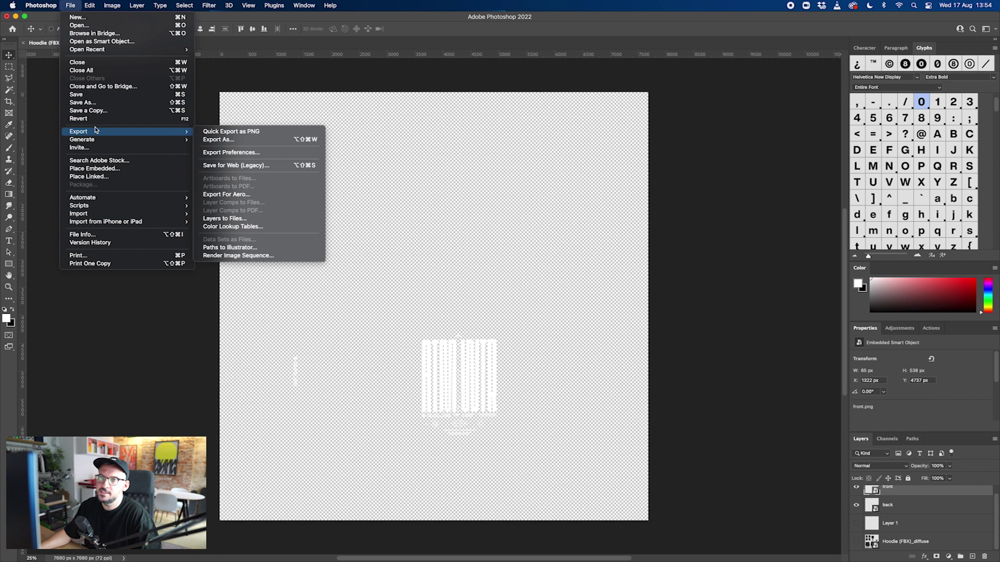
pyautogui.moveTo(91, 133)
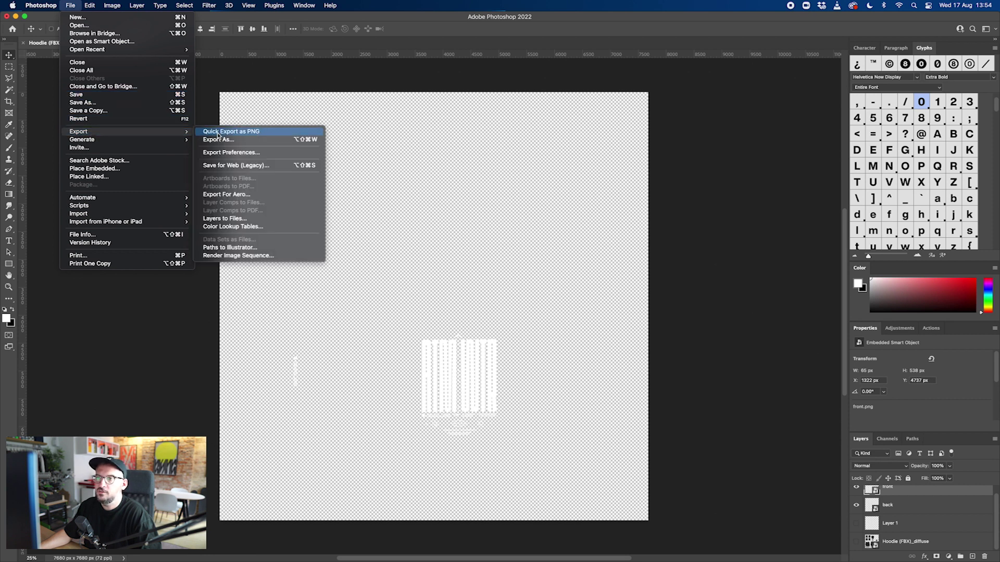
pyautogui.click(240, 134)
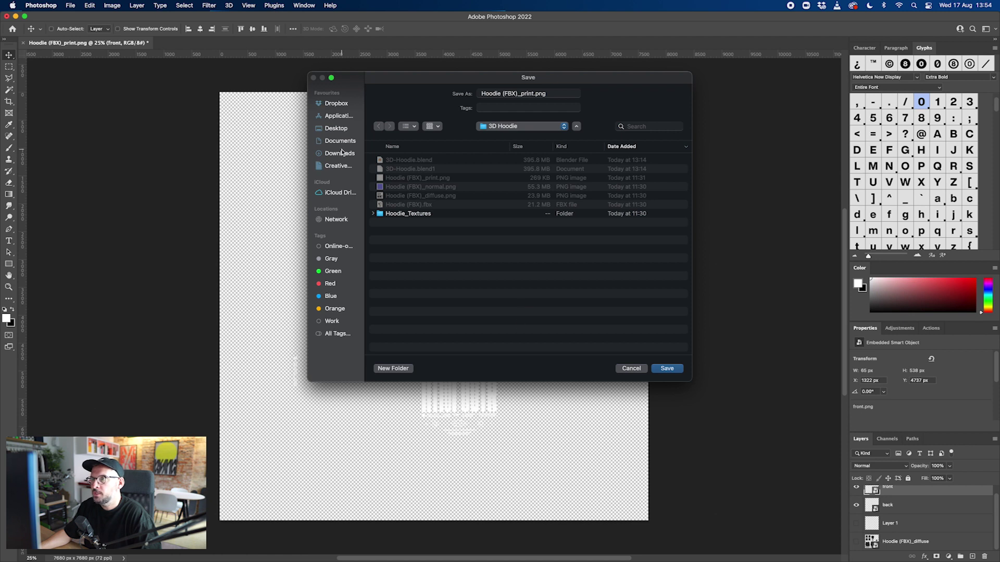
pyautogui.click(336, 130)
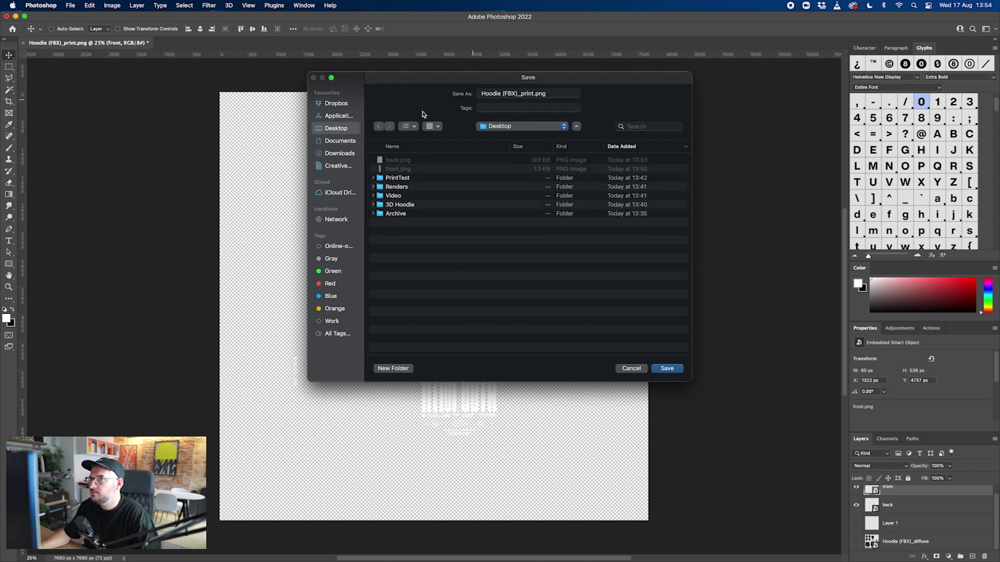
pyautogui.click(533, 93)
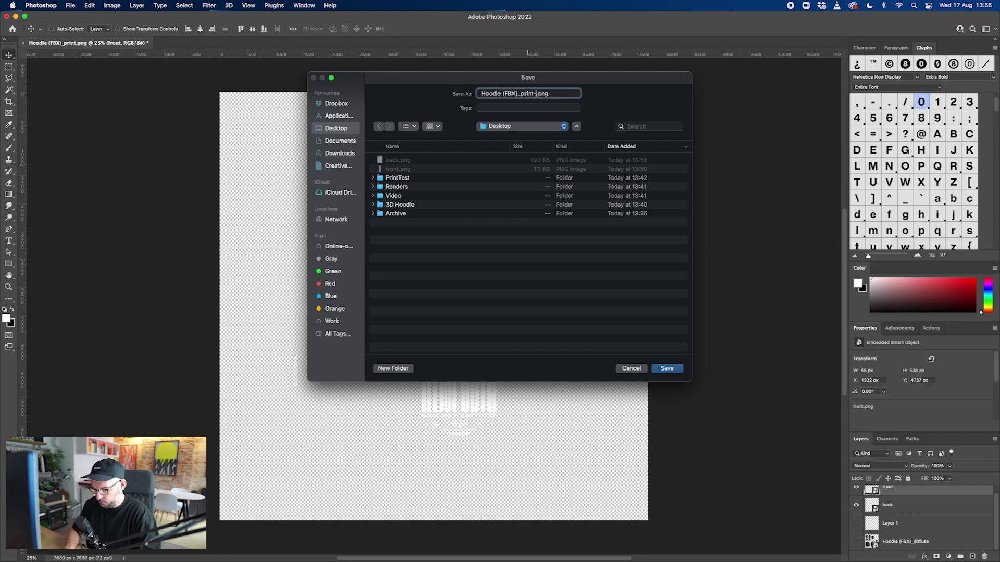
pyautogui.write('-artwork')
pyautogui.click(668, 369)
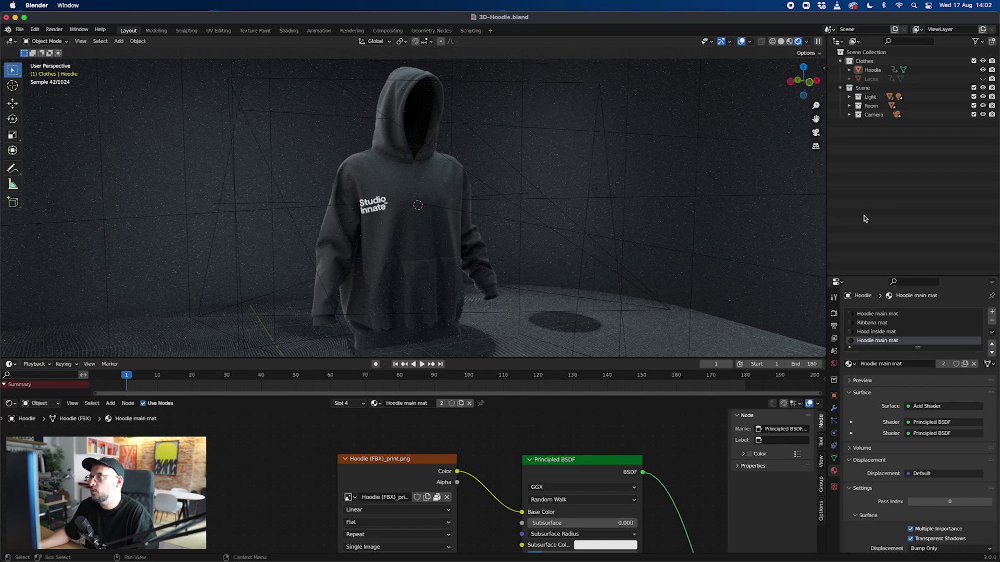
# - Select the Hoodie and show the Hoodie main mat material in the node editor
pyautogui.click(872, 70)
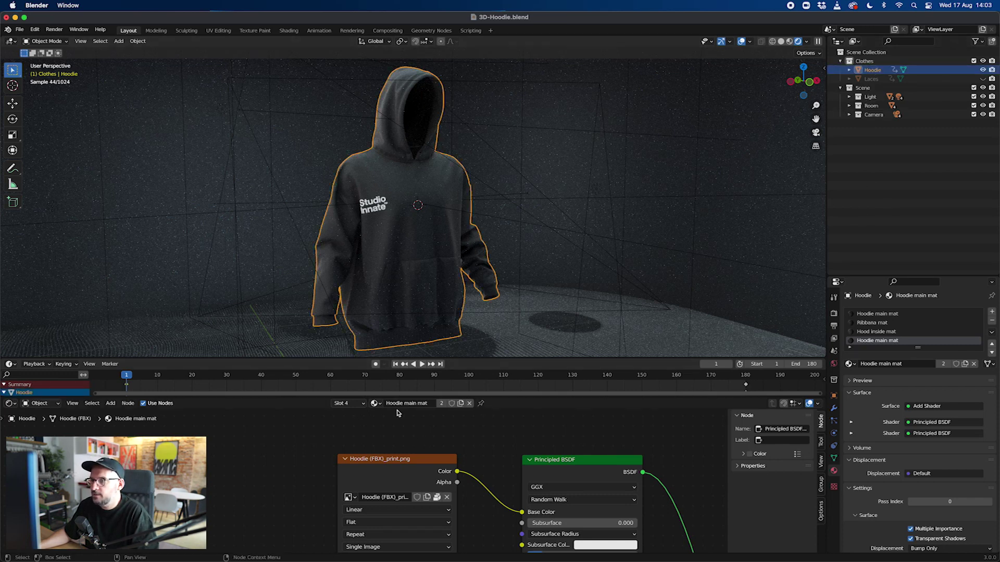
pyautogui.click(376, 405)
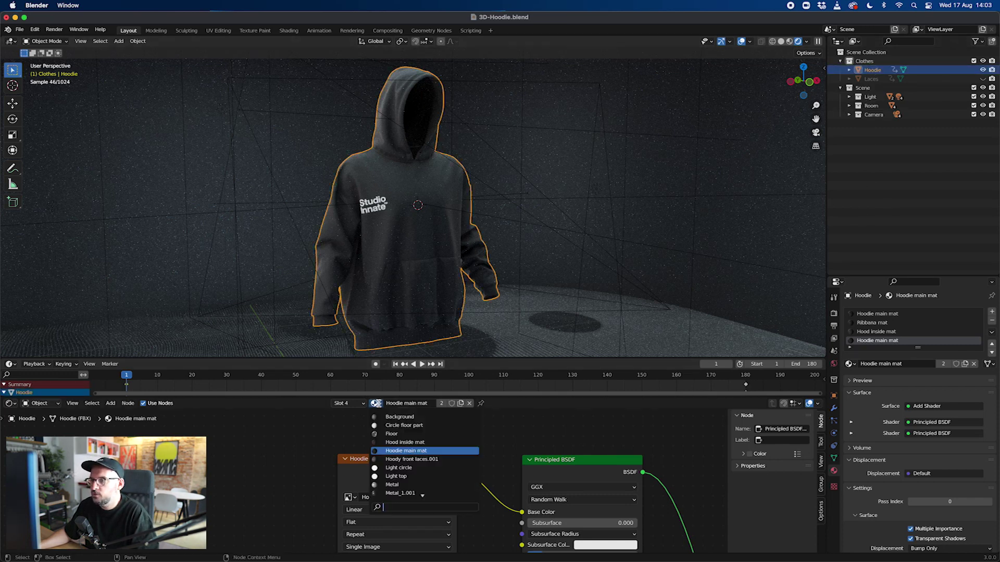
pyautogui.click(404, 451)
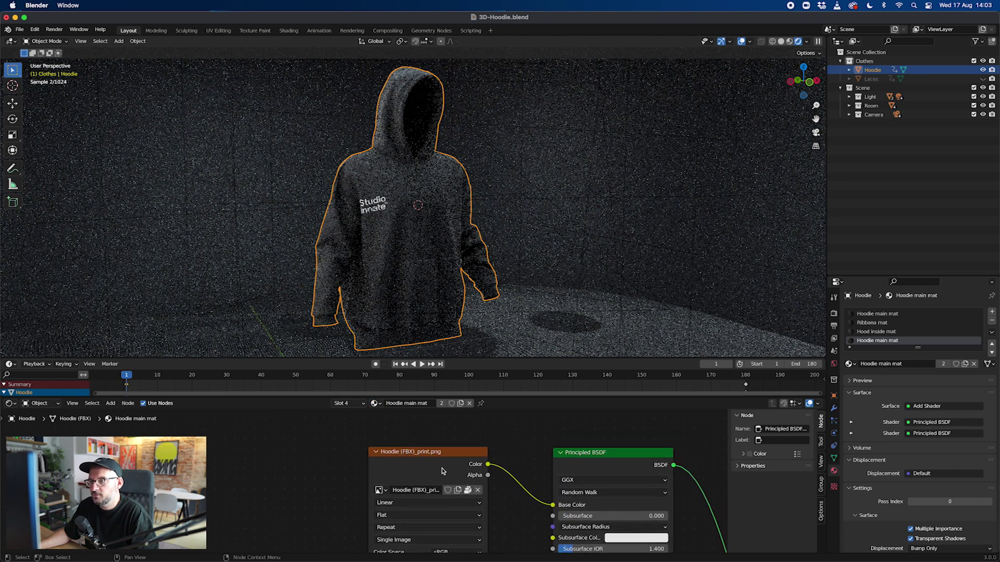
# - Load Hoodie (FBX)_print-artwork.png from the Desktop into the Image Texture node
pyautogui.scroll(-2, 442, 471)
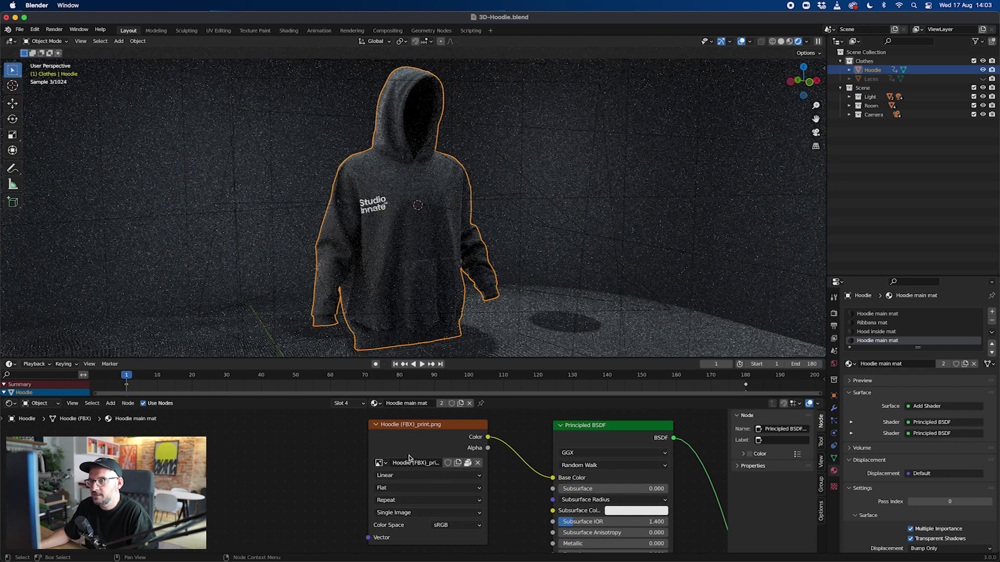
pyautogui.click(458, 463)
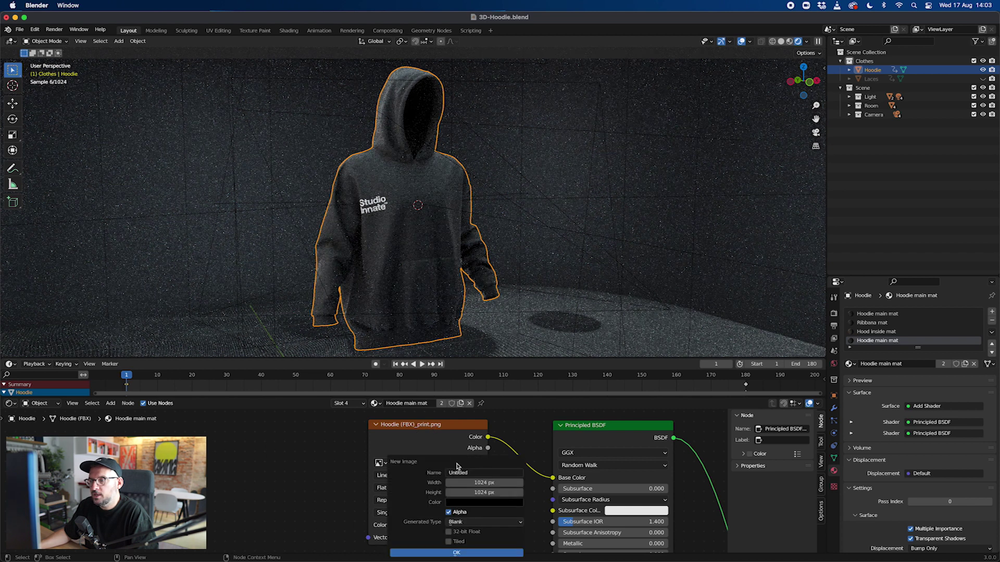
pyautogui.click(460, 555)
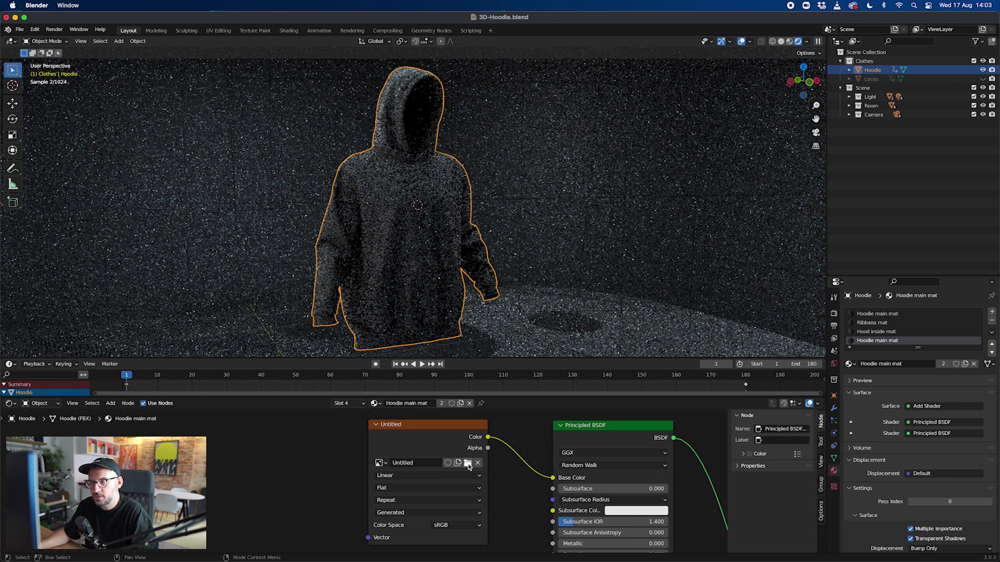
pyautogui.click(467, 464)
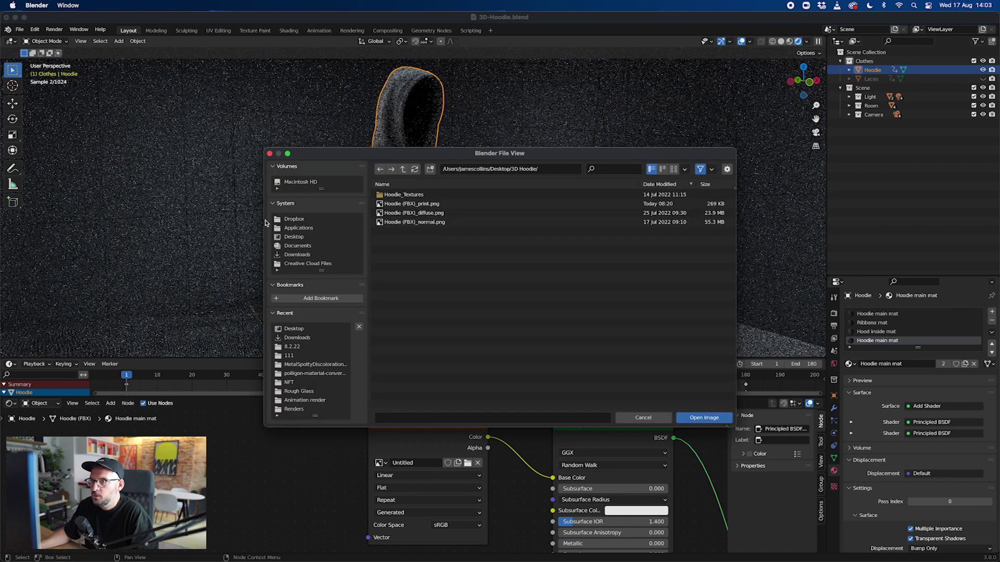
pyautogui.click(296, 219)
pyautogui.click(294, 237)
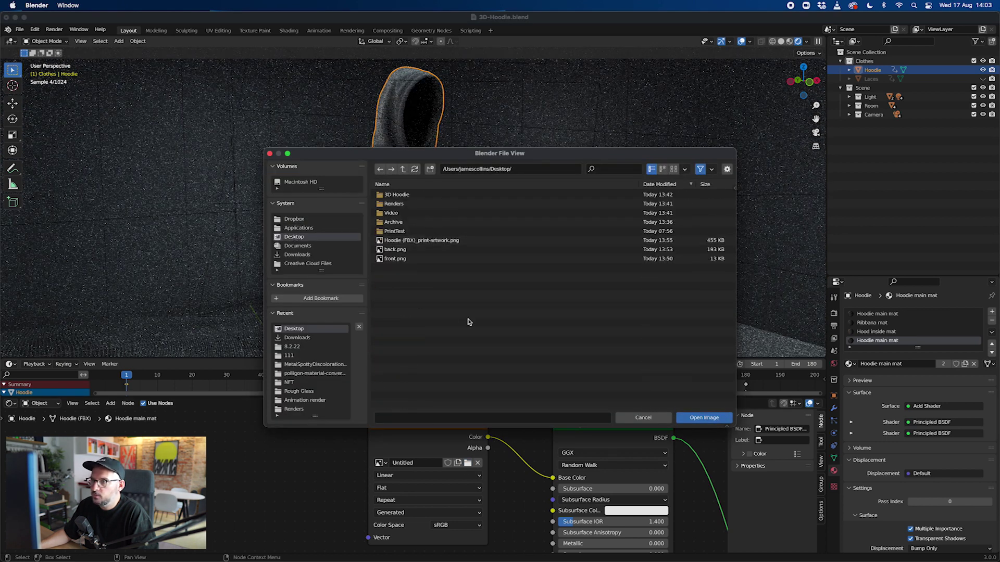
pyautogui.click(434, 242)
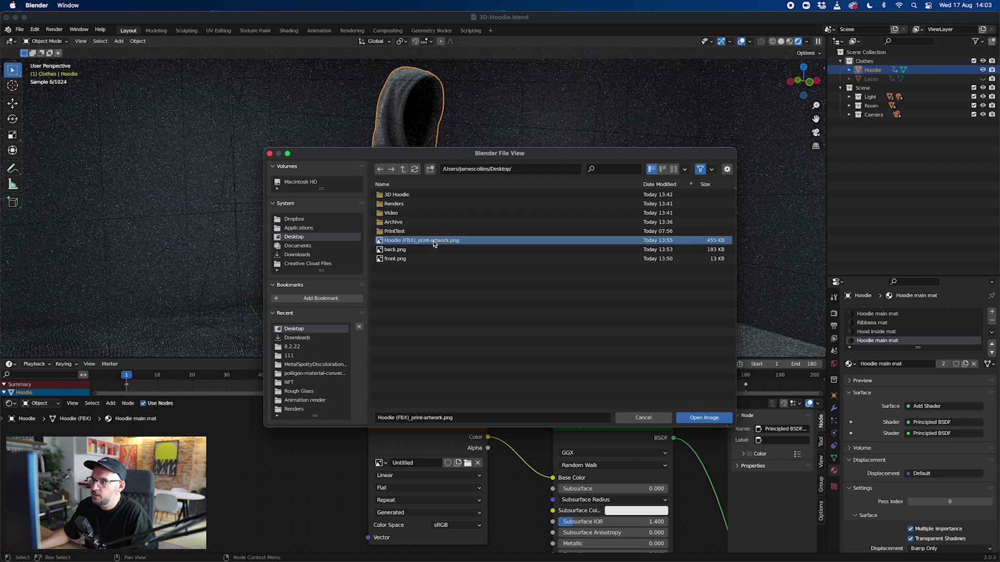
pyautogui.click(713, 419)
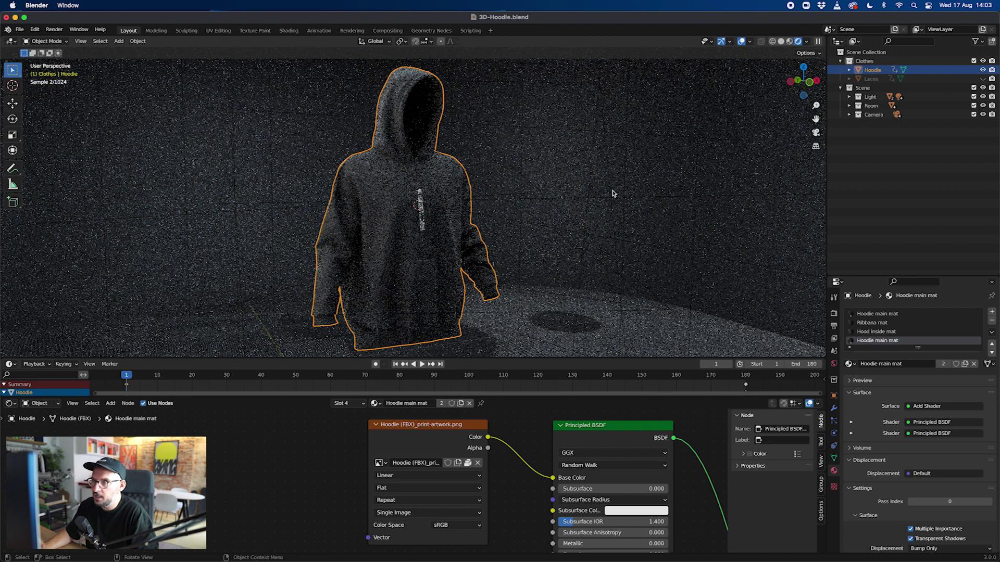
# - Orbit to the hoodie's back and scrub to frame 74 to inspect the back print
pyautogui.moveTo(612, 194); pyautogui.dragTo(409, 214, button='middle')
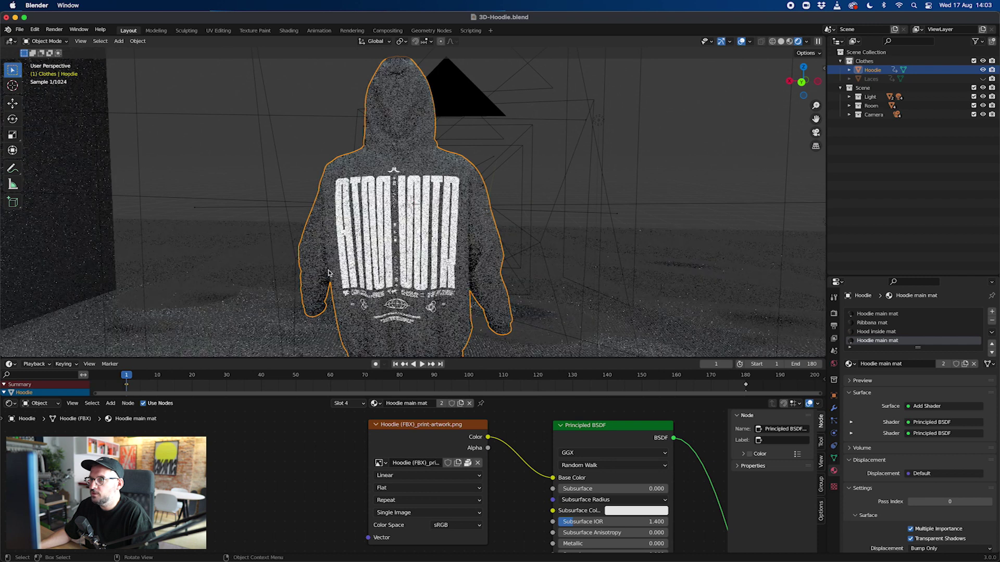
pyautogui.moveTo(350, 257); pyautogui.dragTo(537, 268, button='middle')
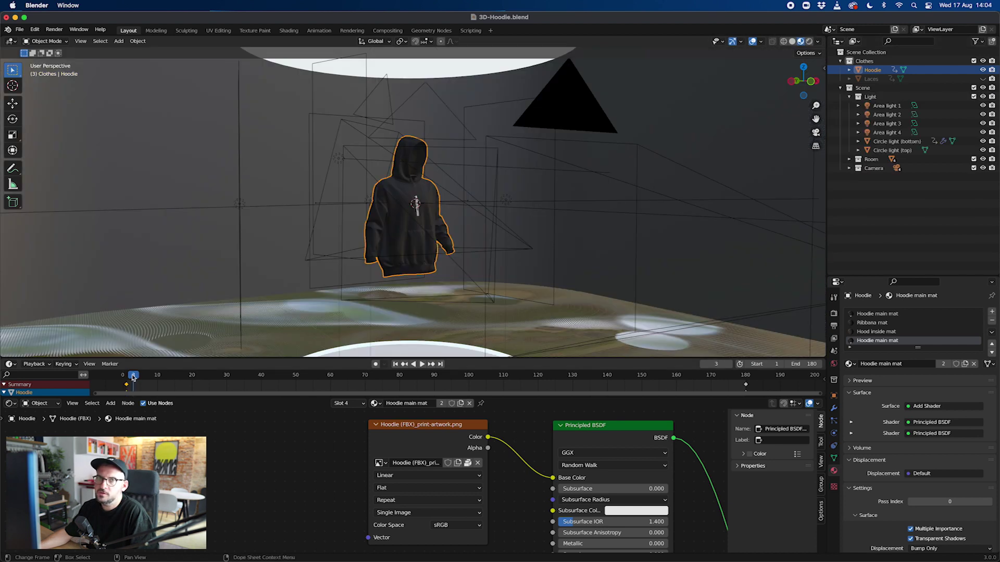
pyautogui.moveTo(139, 377); pyautogui.dragTo(571, 374)
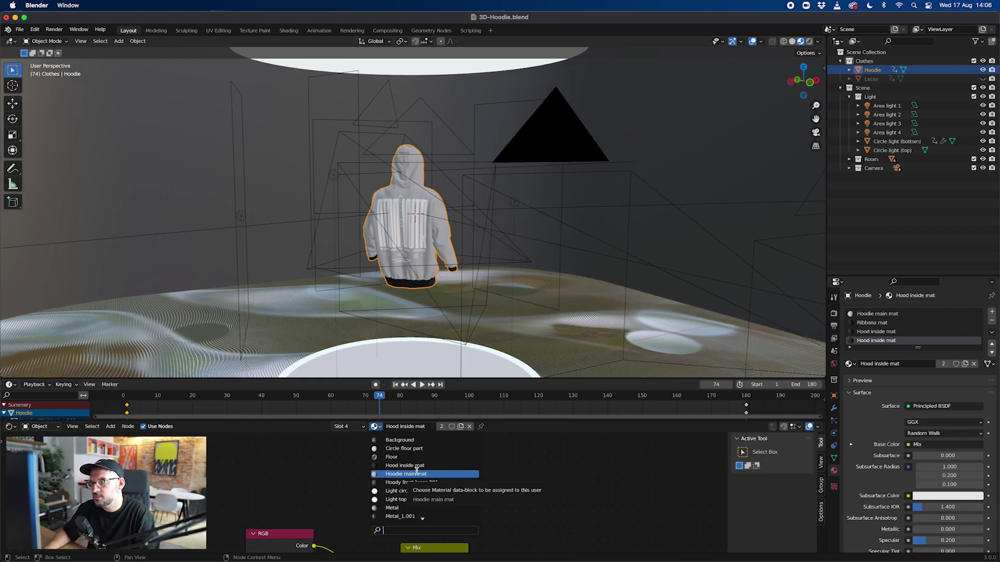
# - Choose Ribbana mat, raise its RGB value to white, and scrub to frame 158
pyautogui.scroll(-7, 391, 465)
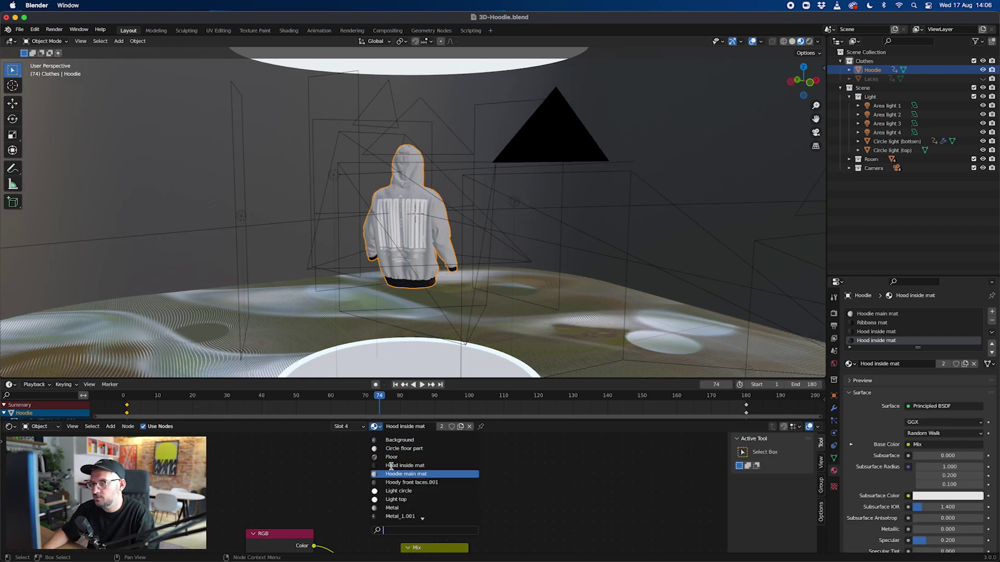
pyautogui.scroll(-2, 391, 466)
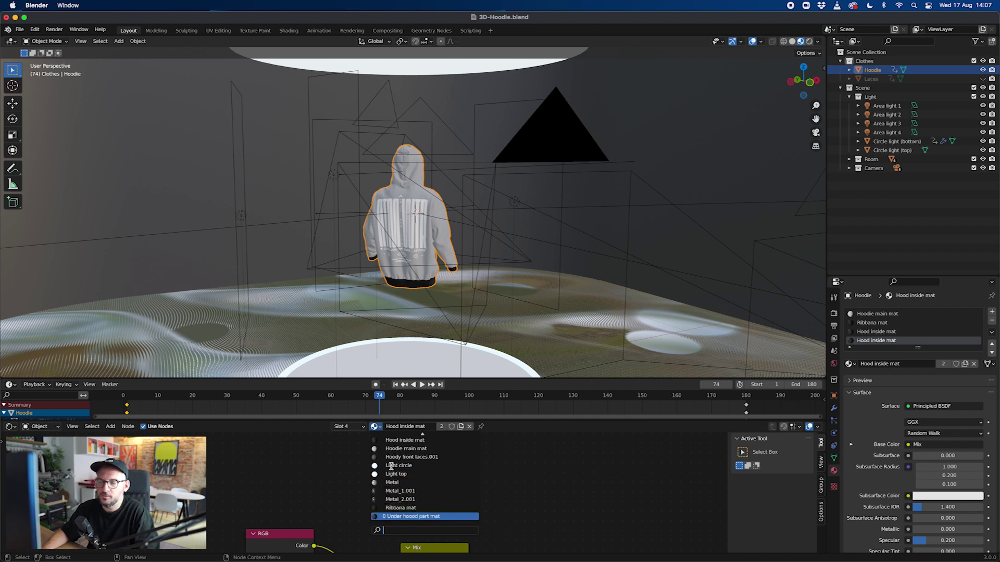
pyautogui.scroll(1, 391, 466)
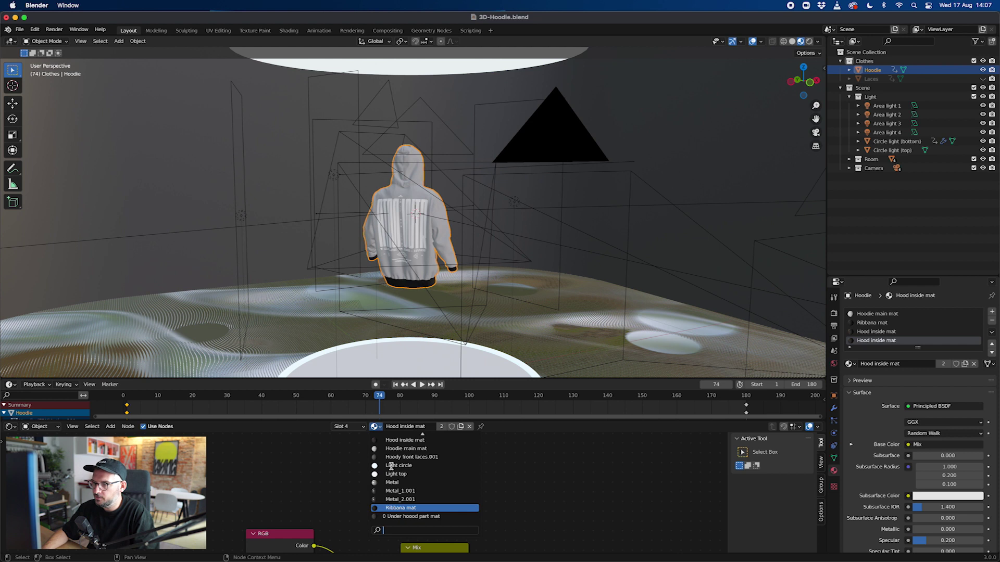
pyautogui.press('Return')
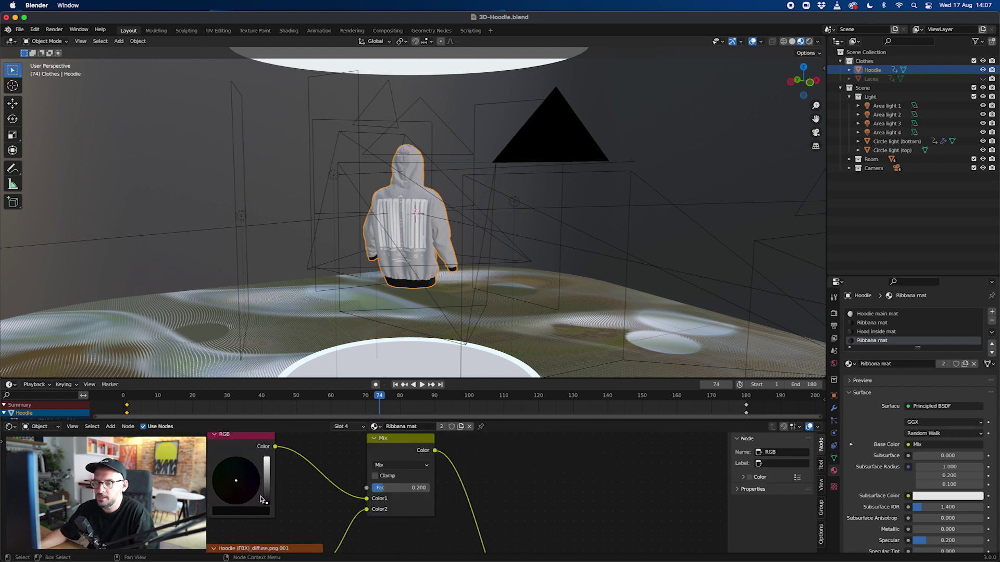
pyautogui.moveTo(266, 503); pyautogui.dragTo(266, 458)
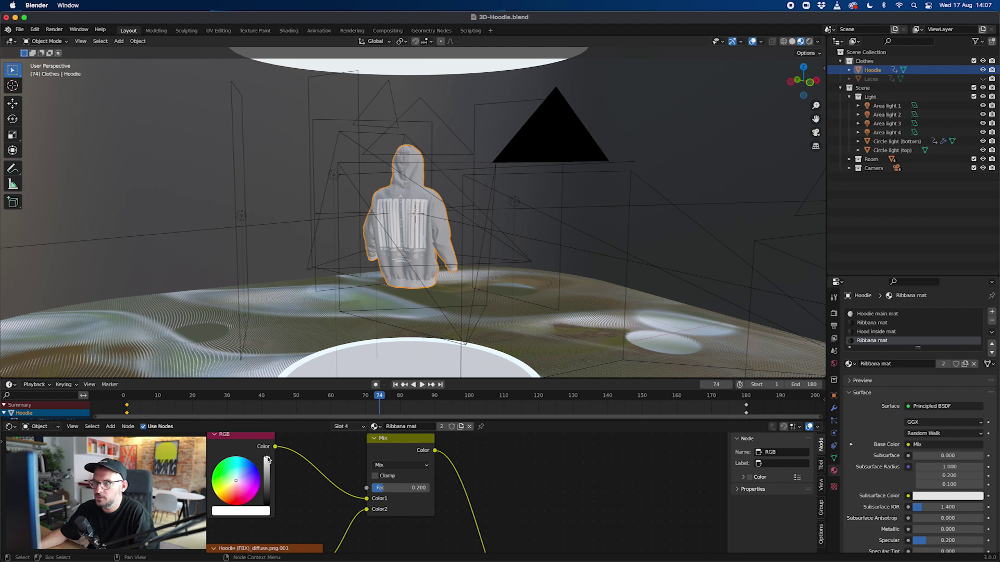
pyautogui.moveTo(387, 394); pyautogui.dragTo(670, 395)
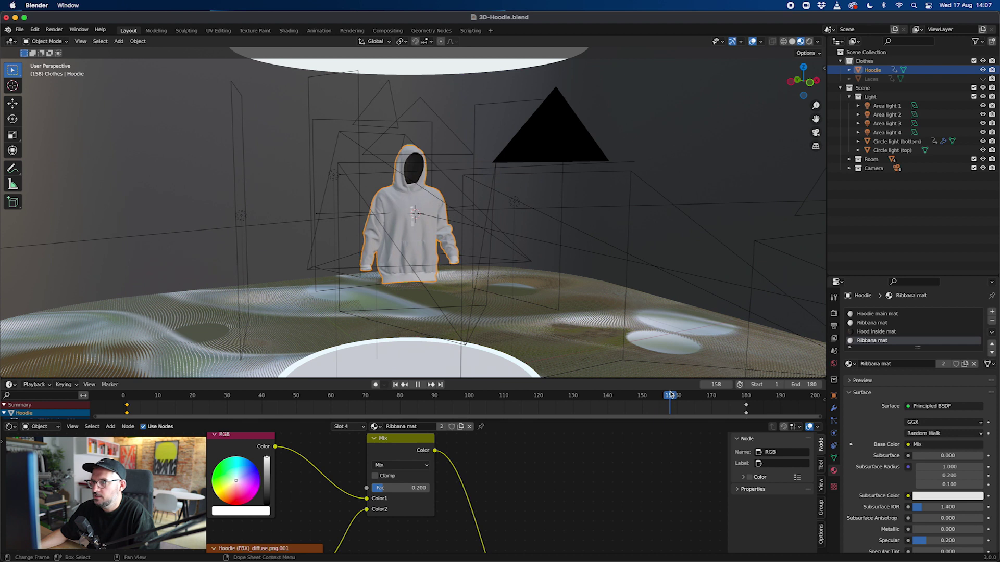
# - Switch to Hood inside mat and drag its RGB colour marker to near-white
pyautogui.click(375, 426)
pyautogui.click(404, 440)
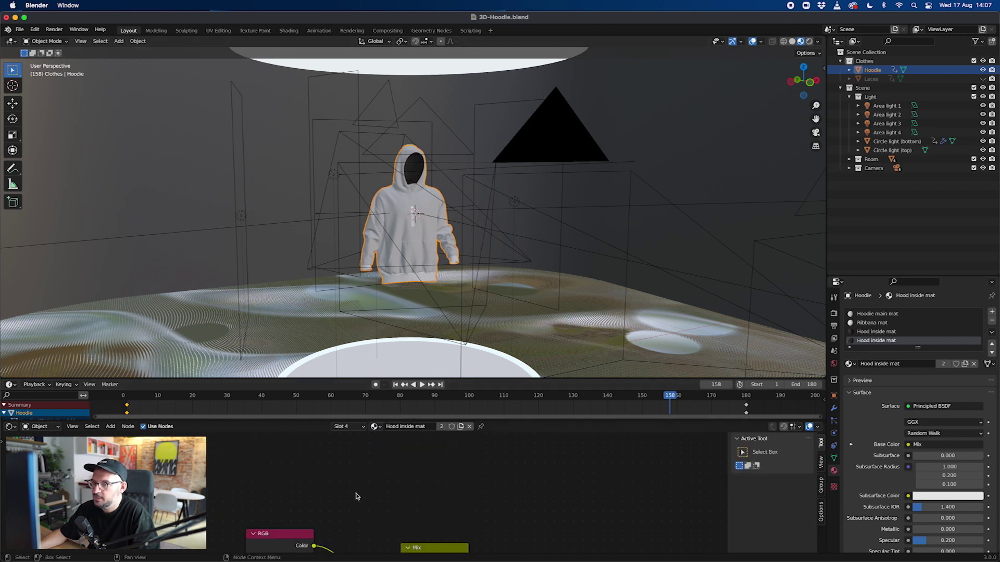
pyautogui.keyDown('shift'); pyautogui.scroll(-5, 353, 495); pyautogui.keyUp('shift')
pyautogui.moveTo(271, 495); pyautogui.dragTo(275, 485)
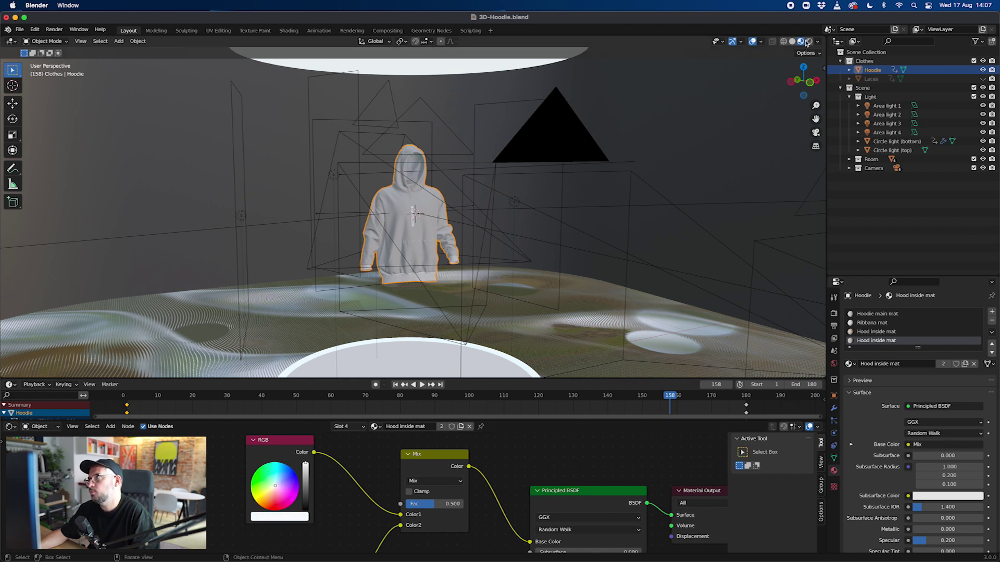